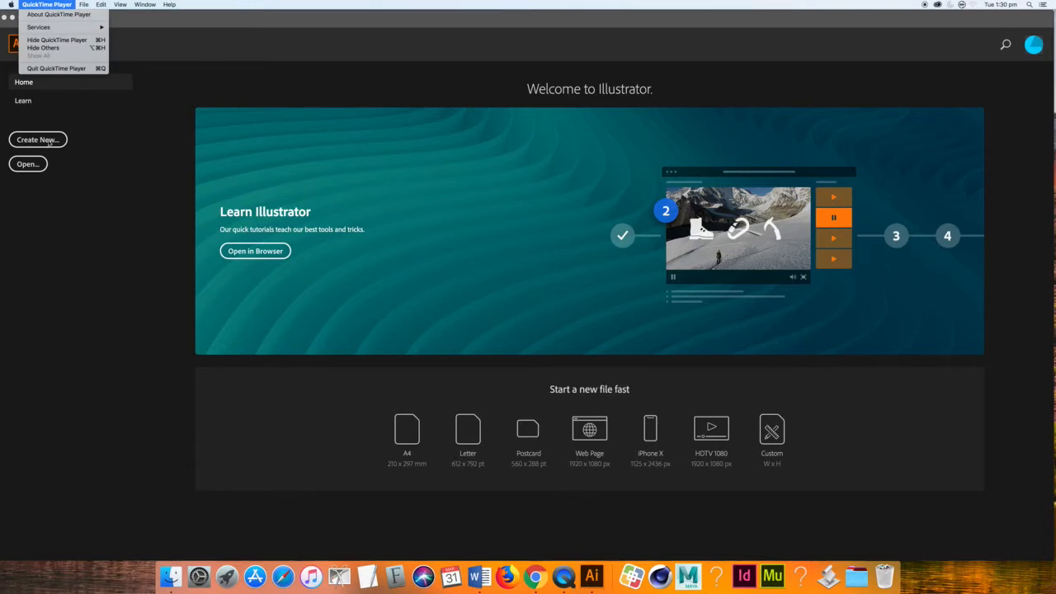
# Create a new document from the A4 print preset.
pyautogui.click(50, 144)
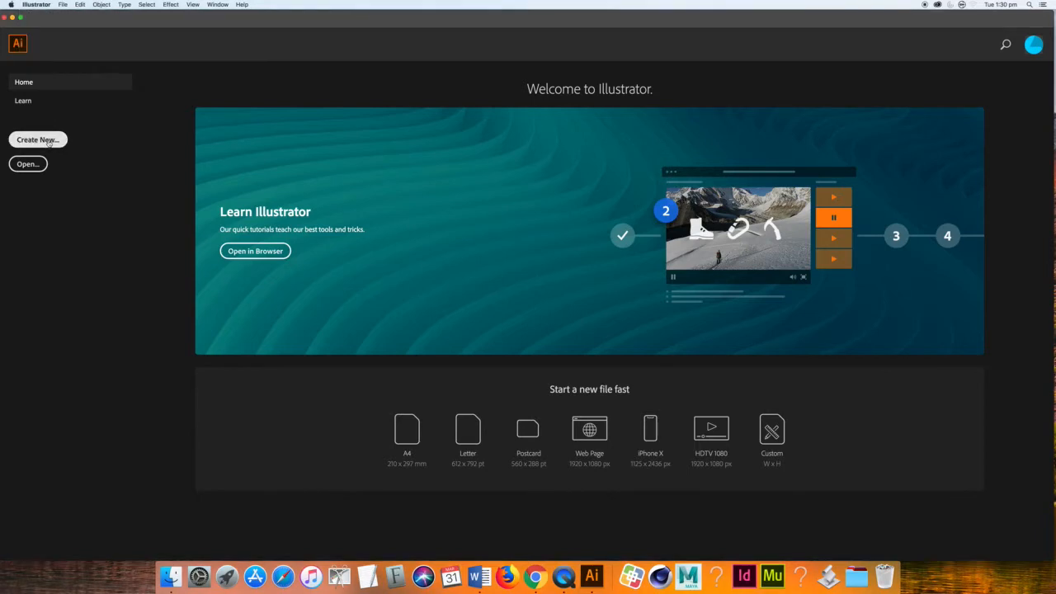
pyautogui.click(49, 143)
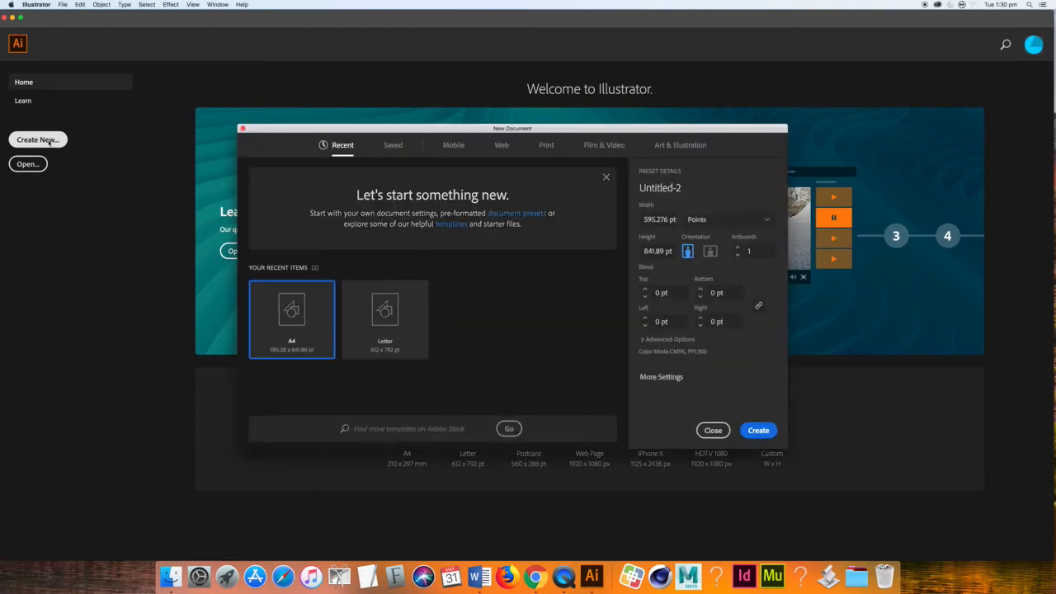
pyautogui.click(548, 146)
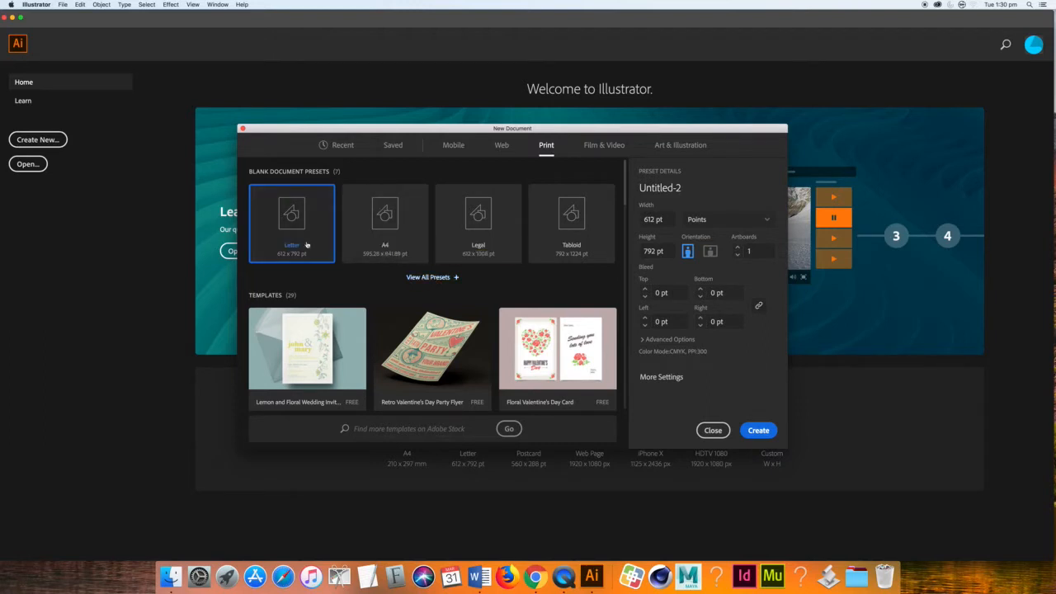
pyautogui.click(387, 251)
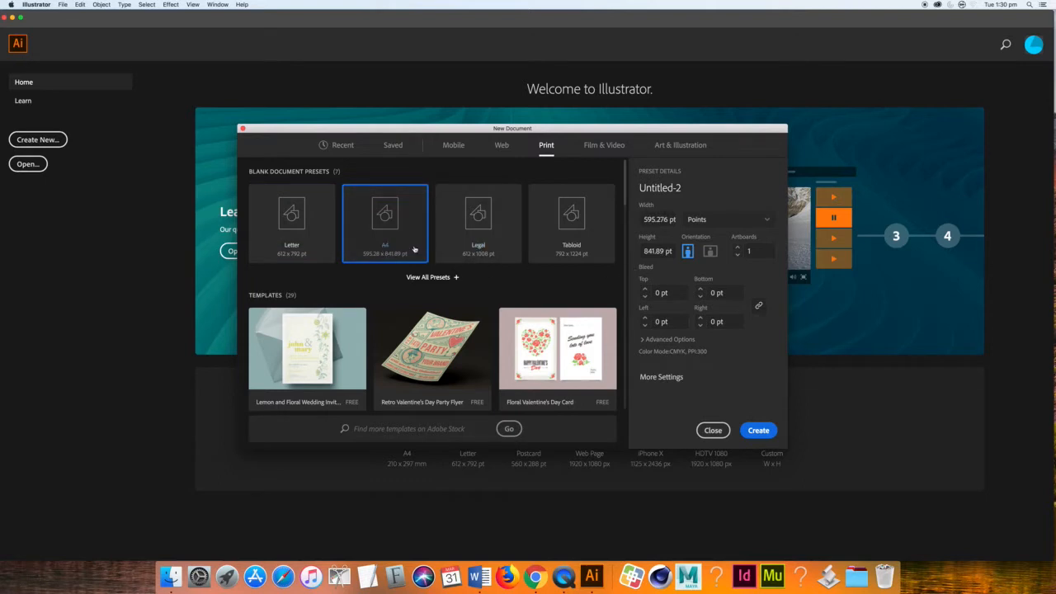
pyautogui.click(759, 430)
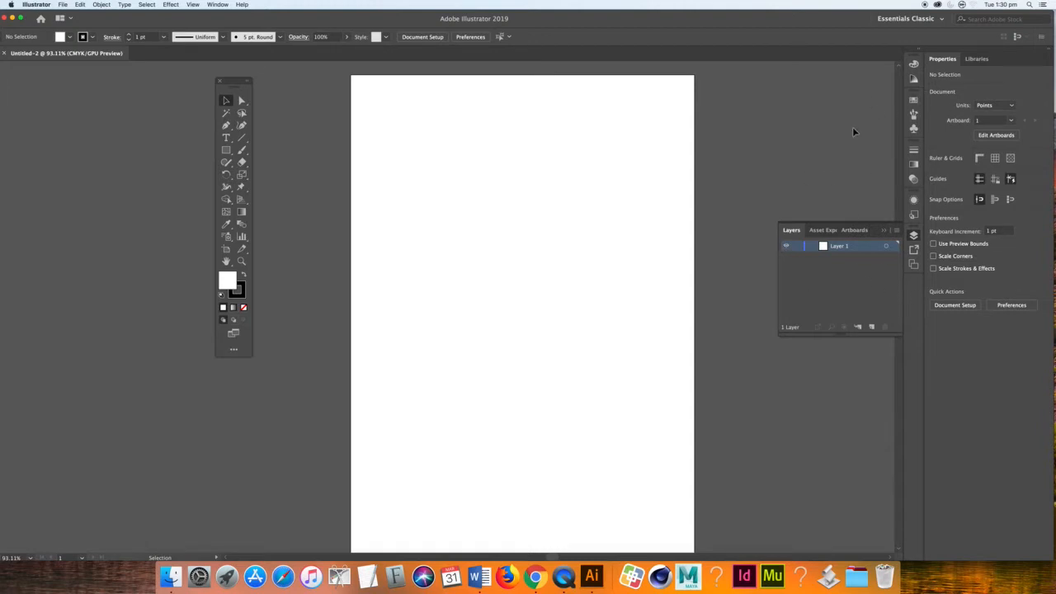
# Choose the Essentials Classic workspace.
pyautogui.click(943, 19)
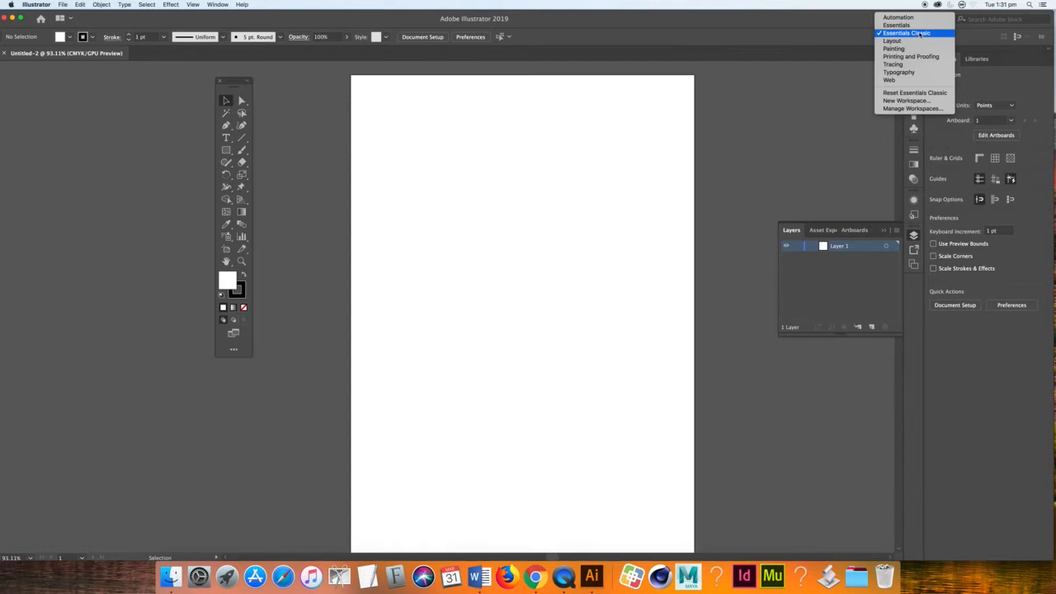
pyautogui.click(921, 34)
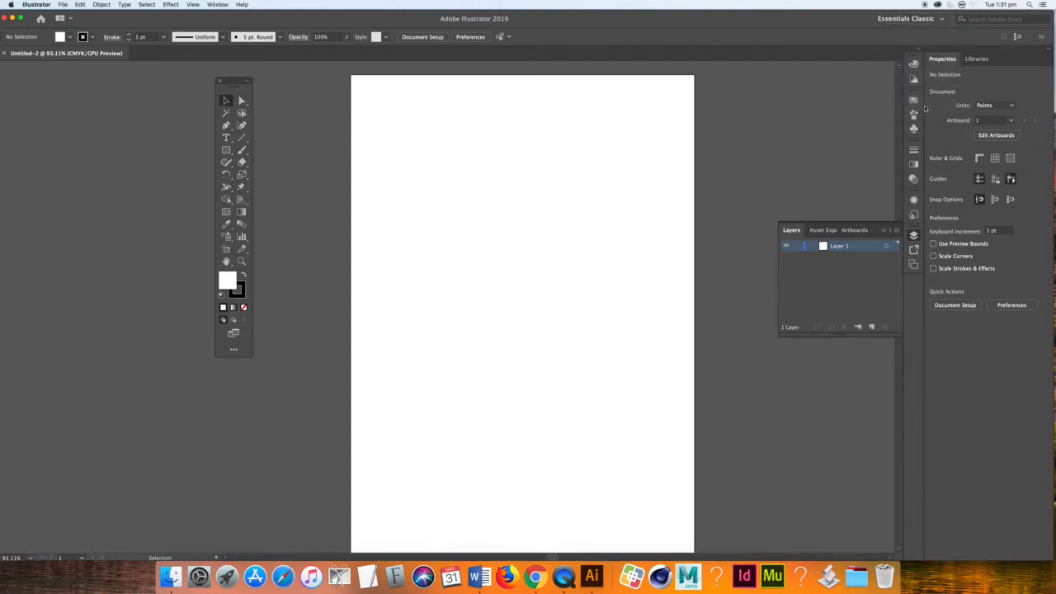
pyautogui.click(944, 19)
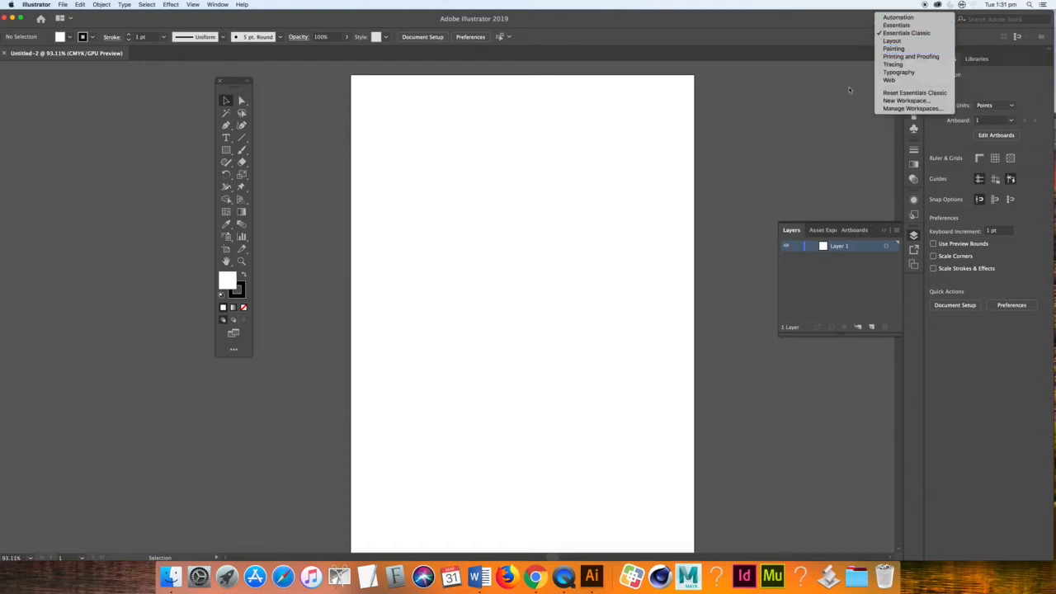
pyautogui.click(819, 85)
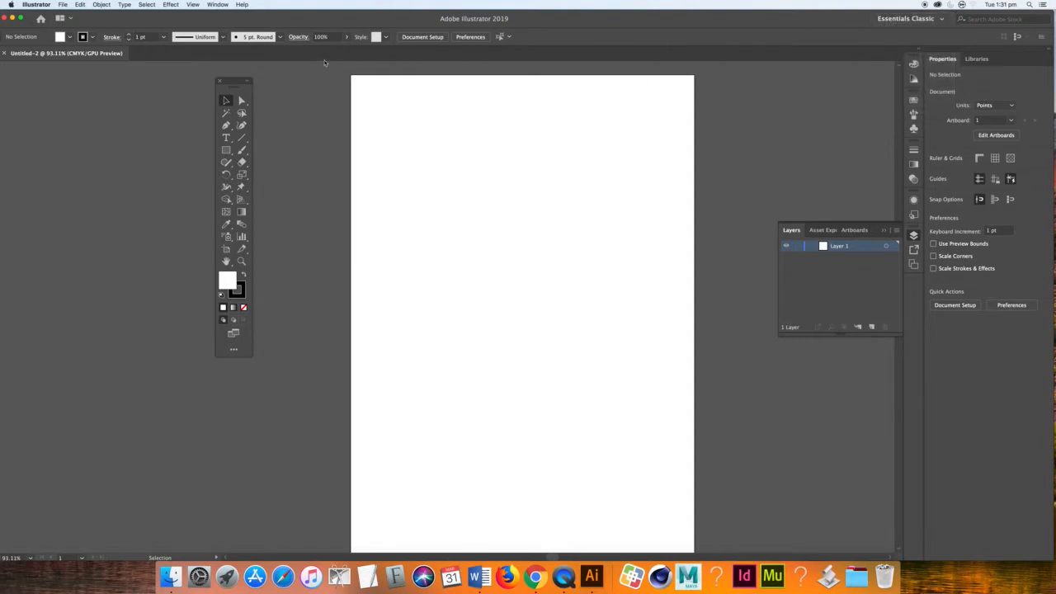
# Show the colour controls and move the floating set of drawing tools slightly farther from the artboard.
pyautogui.click(218, 5)
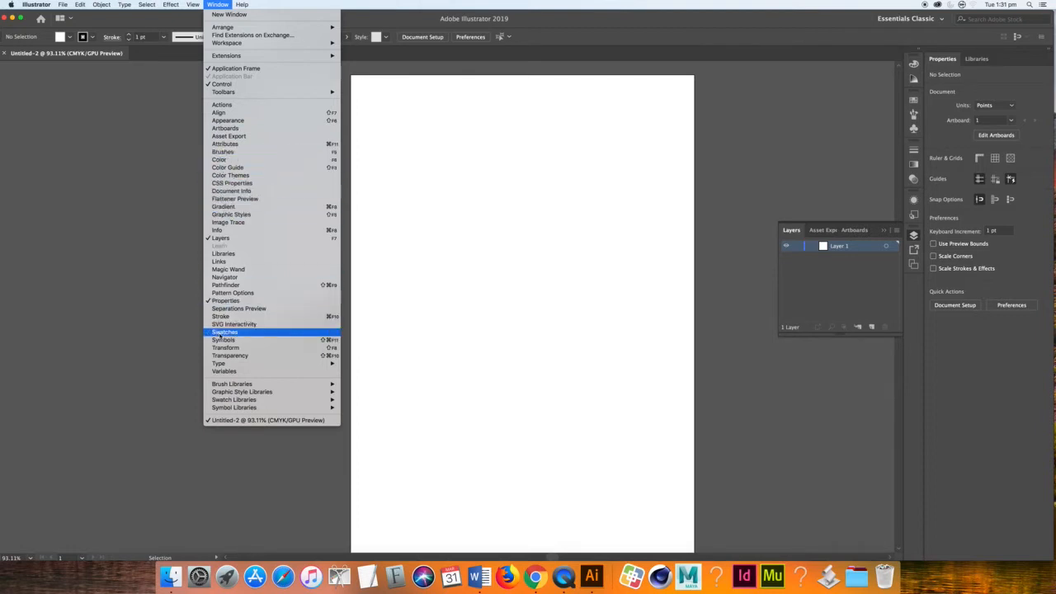
pyautogui.click(220, 161)
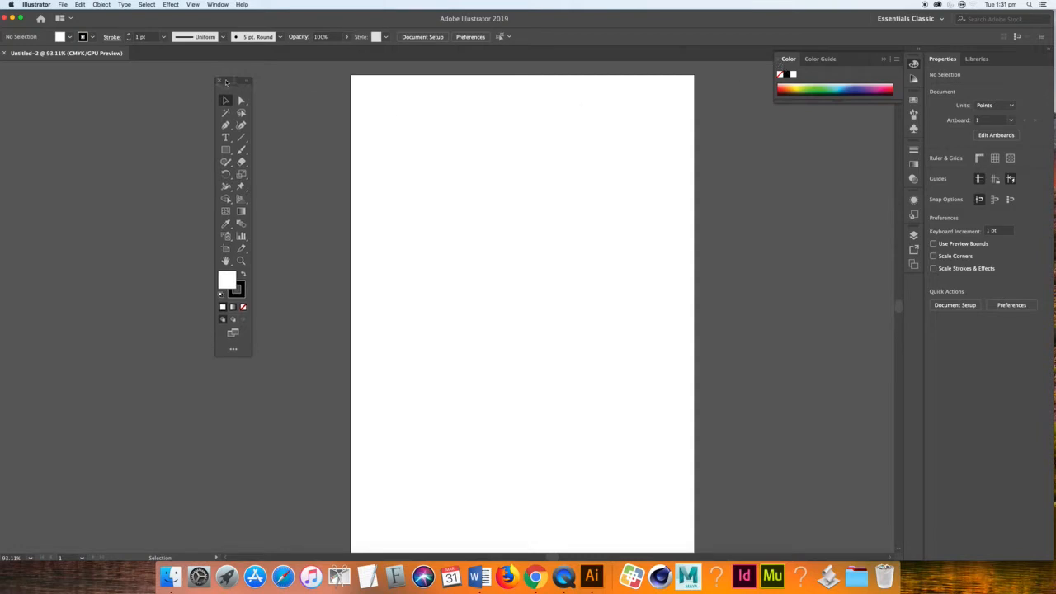
pyautogui.moveTo(225, 80); pyautogui.dragTo(203, 54)
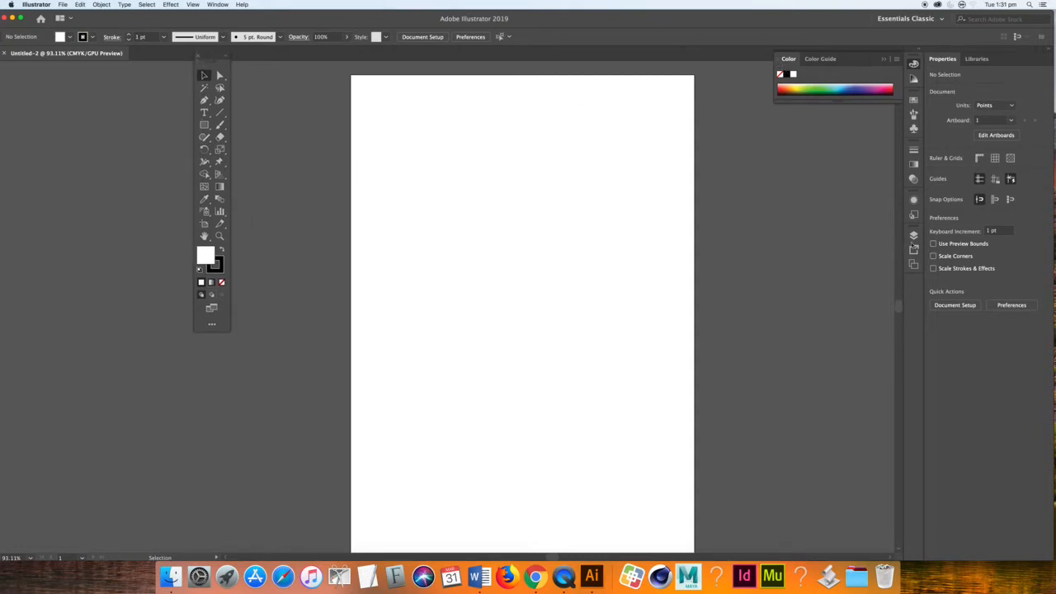
# Rename the document's only layer as Background.
pyautogui.click(914, 235)
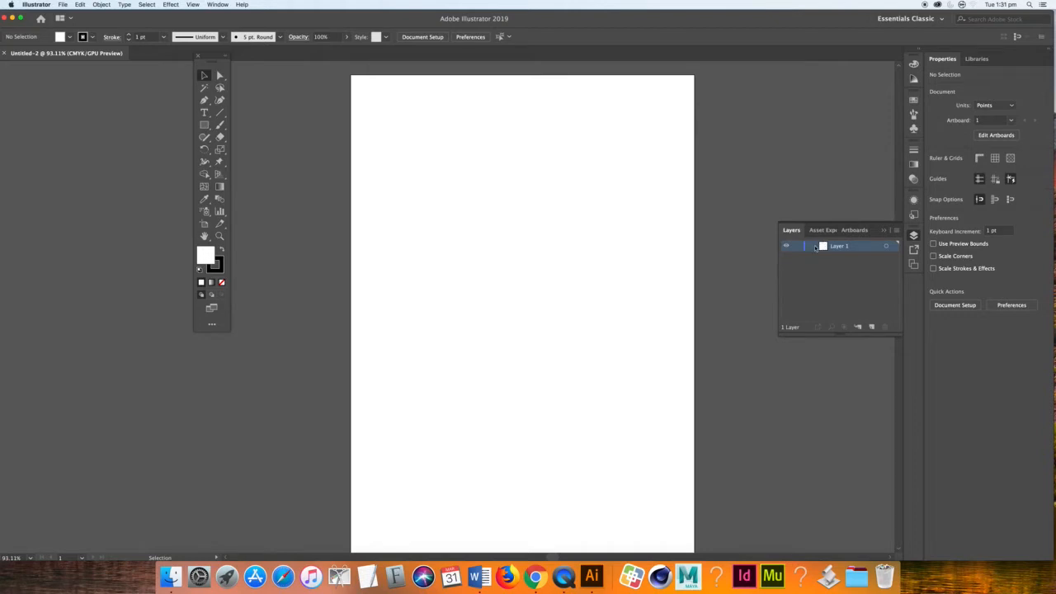
pyautogui.doubleClick(850, 246)
pyautogui.press('BackSpace')
pyautogui.write('Background')
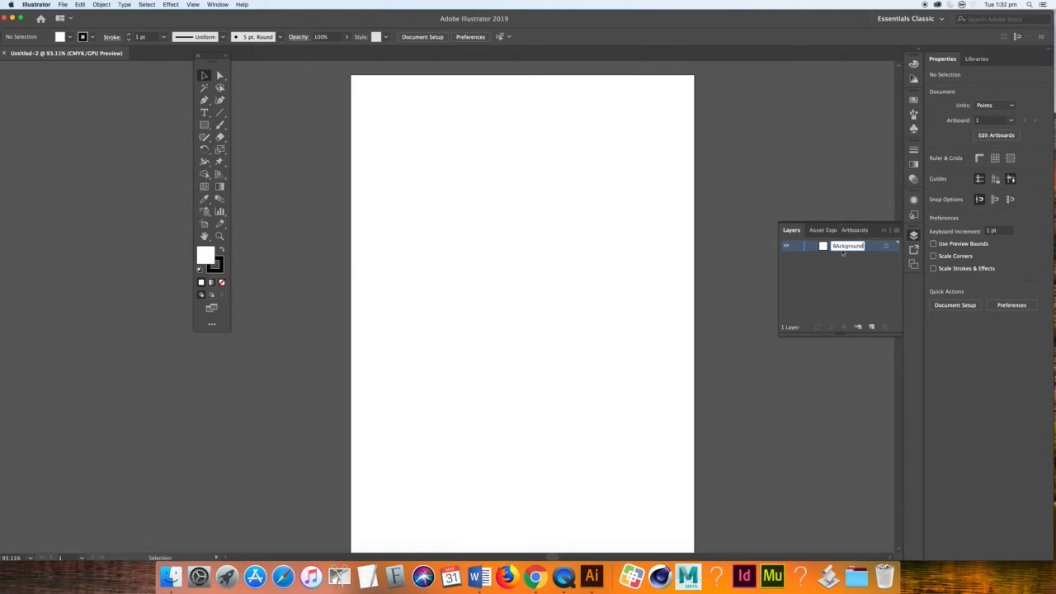
pyautogui.click(839, 246)
pyautogui.press('BackSpace')
pyautogui.write('a')
# Place IMG_1909.jpg as a linked image on the artboard and scale it to about 431 by 570 pt.
pyautogui.click(63, 5)
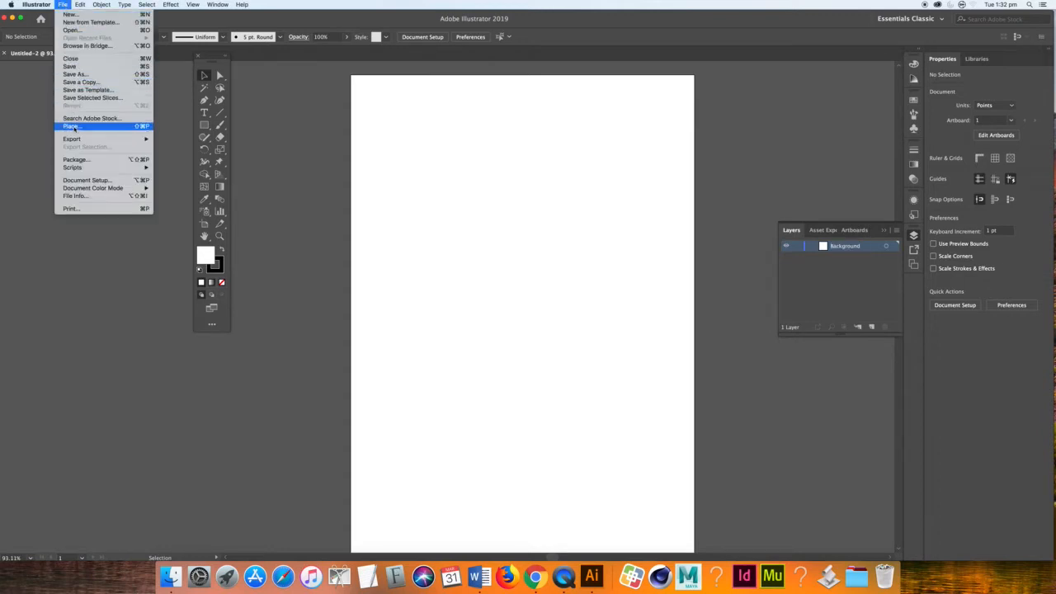
pyautogui.click(73, 127)
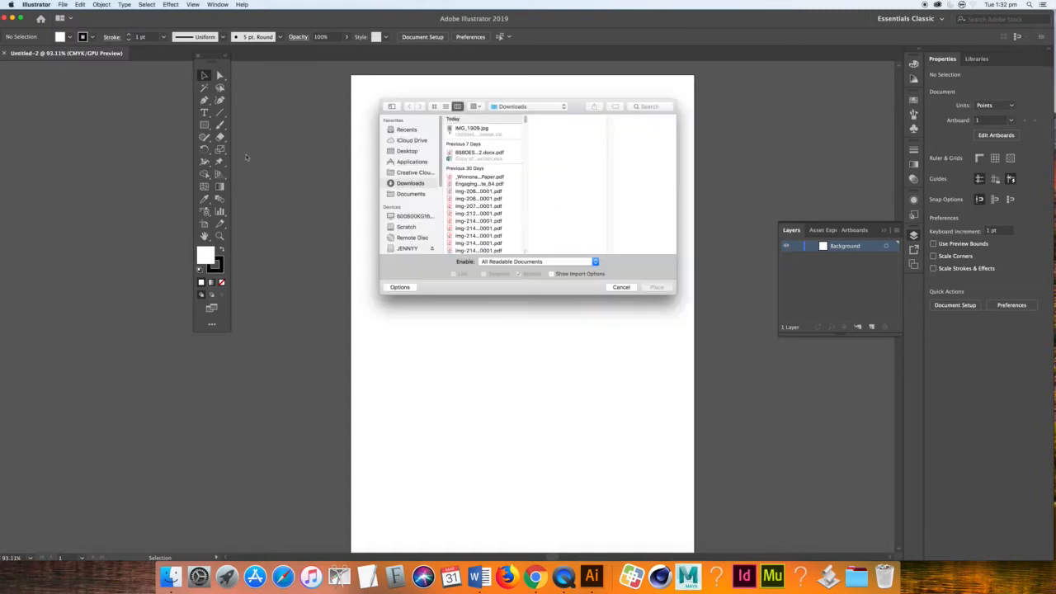
pyautogui.click(456, 129)
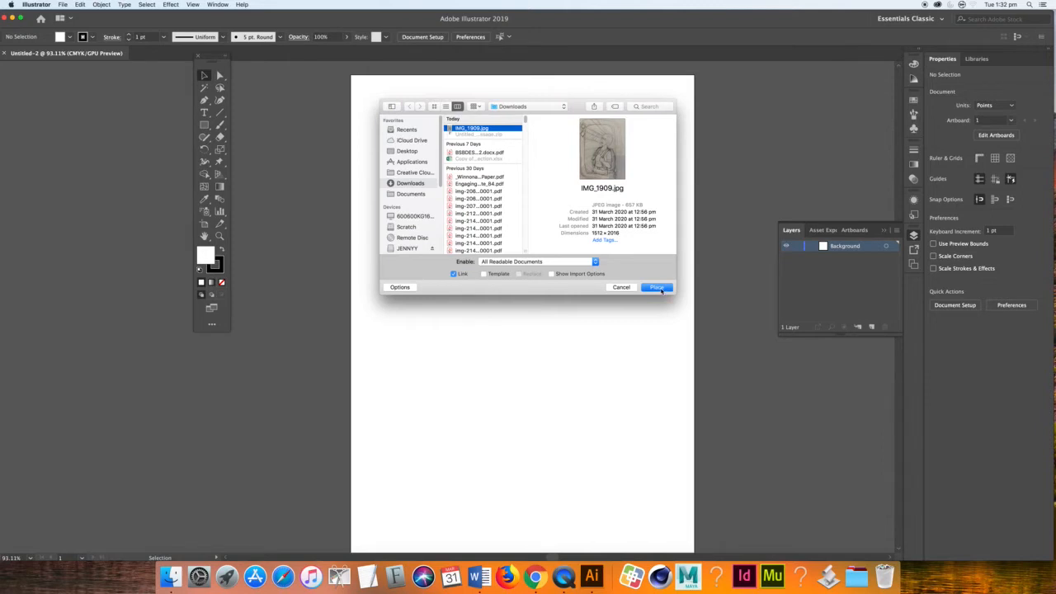
pyautogui.click(657, 287)
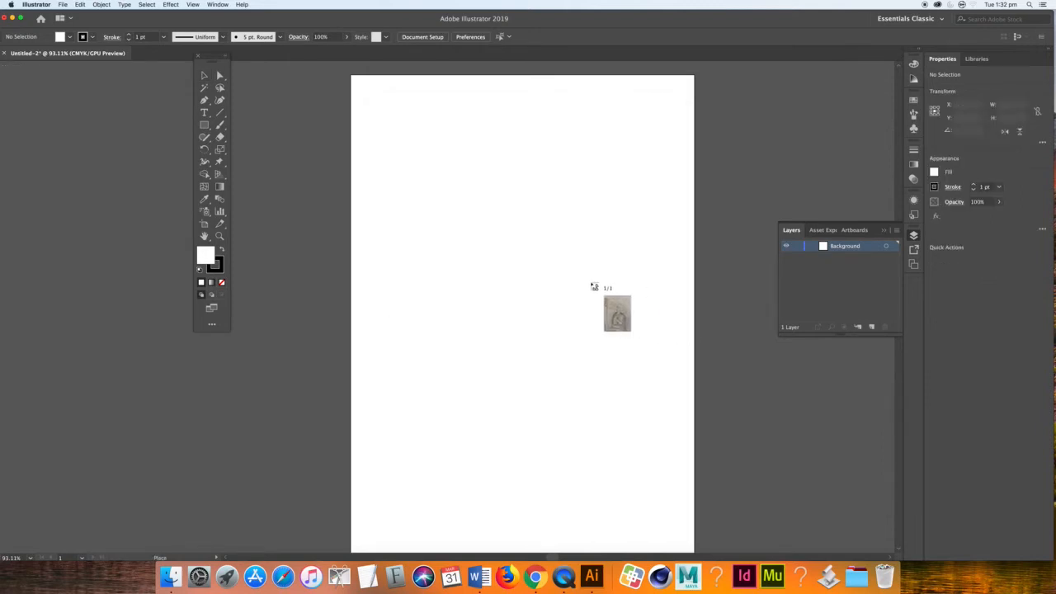
pyautogui.moveTo(382, 116)
pyautogui.mouseDown()
pyautogui.moveTo(516, 339)
pyautogui.moveTo(639, 431)
pyautogui.mouseUp()
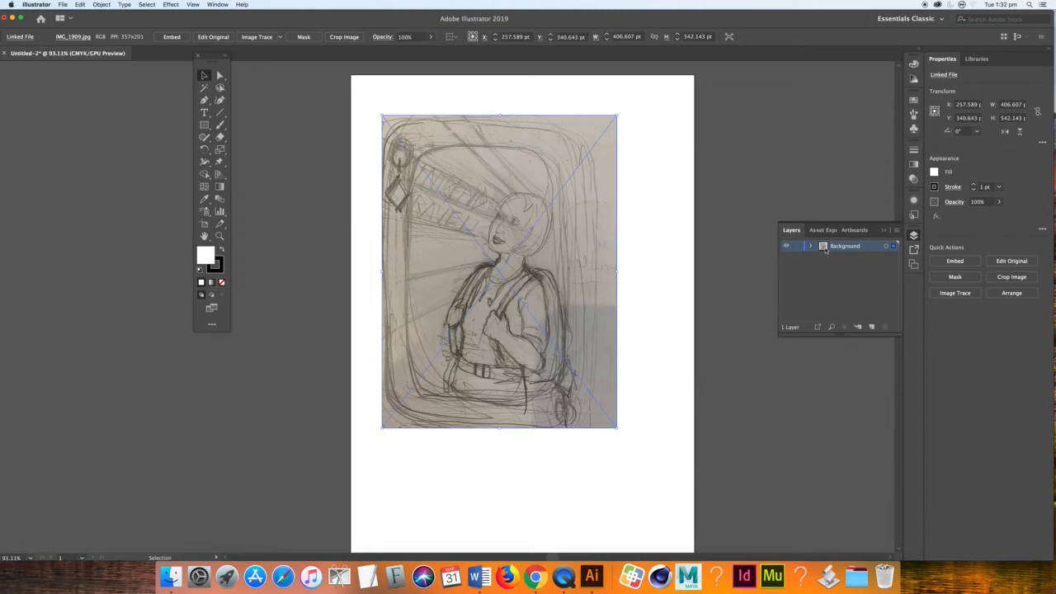
pyautogui.moveTo(619, 430); pyautogui.dragTo(631, 446)
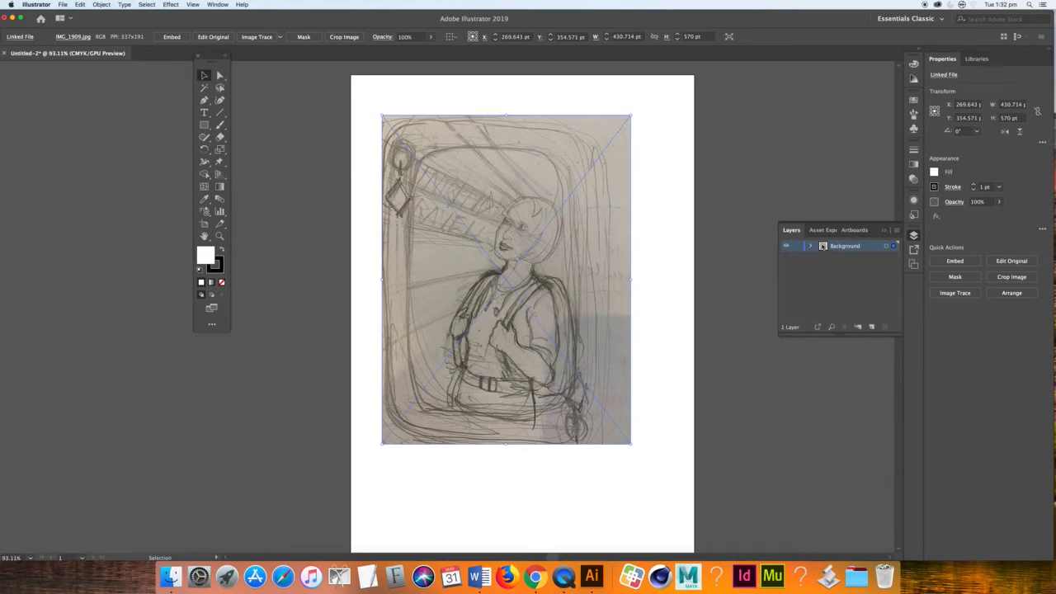
# Dim the images on the Background layer to 50% and lock the layer.
pyautogui.doubleClick(824, 246)
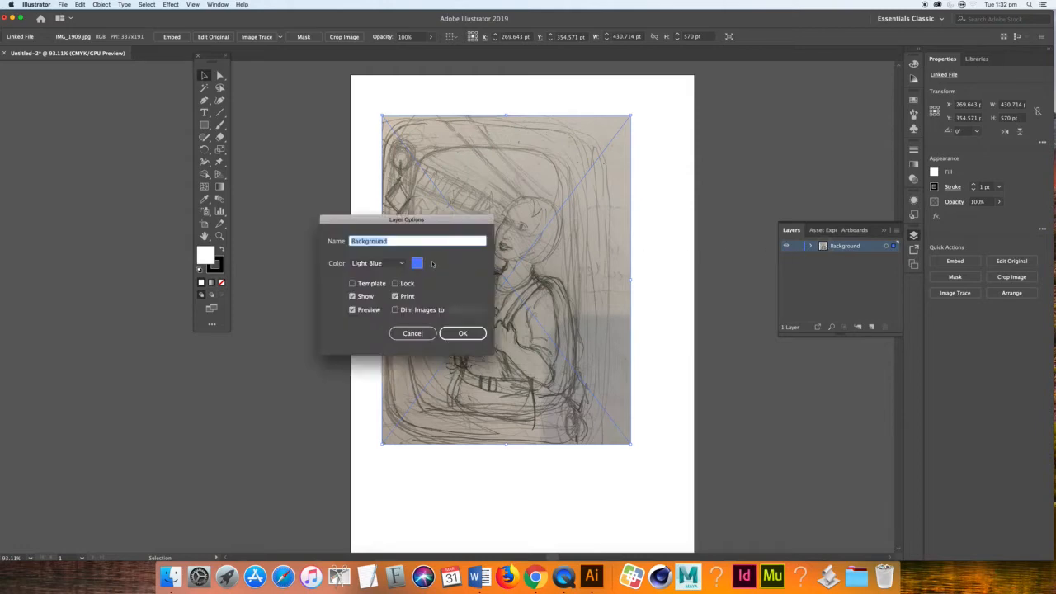
pyautogui.click(395, 309)
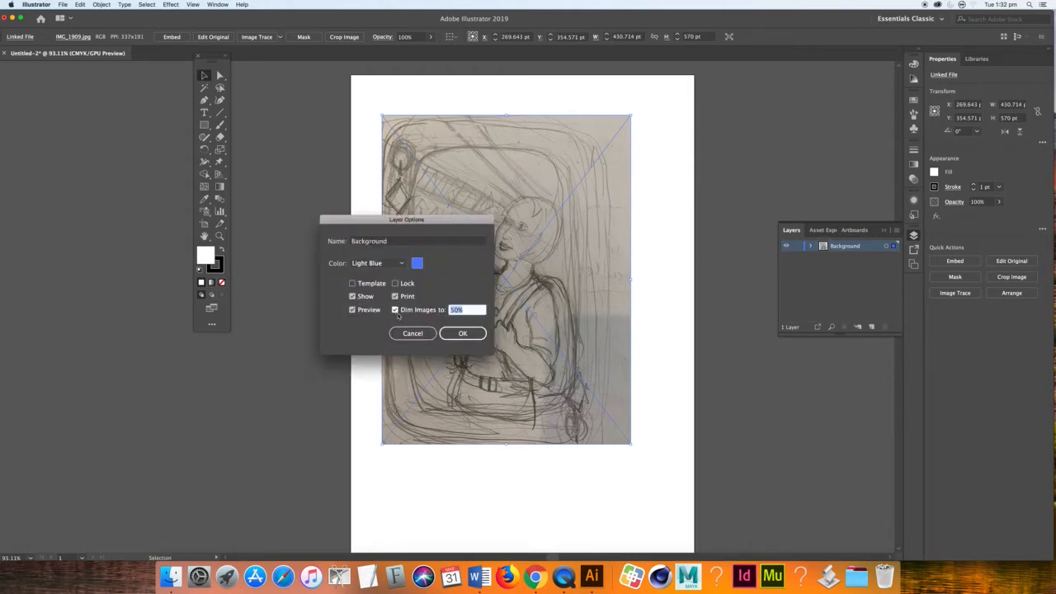
pyautogui.click(463, 333)
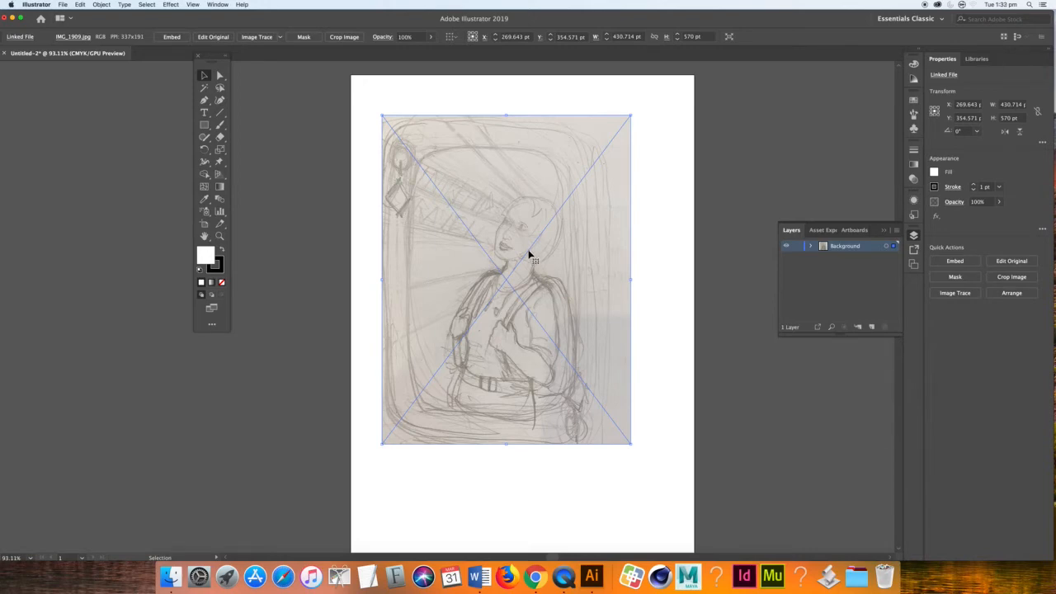
pyautogui.click(797, 247)
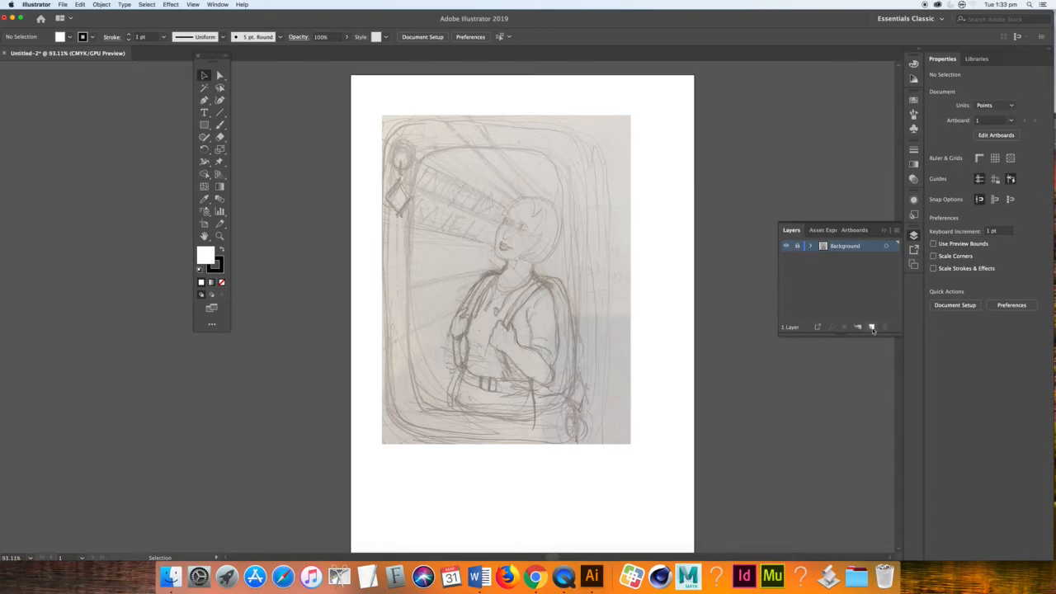
# Add a new layer above Background and name it "face base".
pyautogui.click(872, 328)
pyautogui.doubleClick(841, 247)
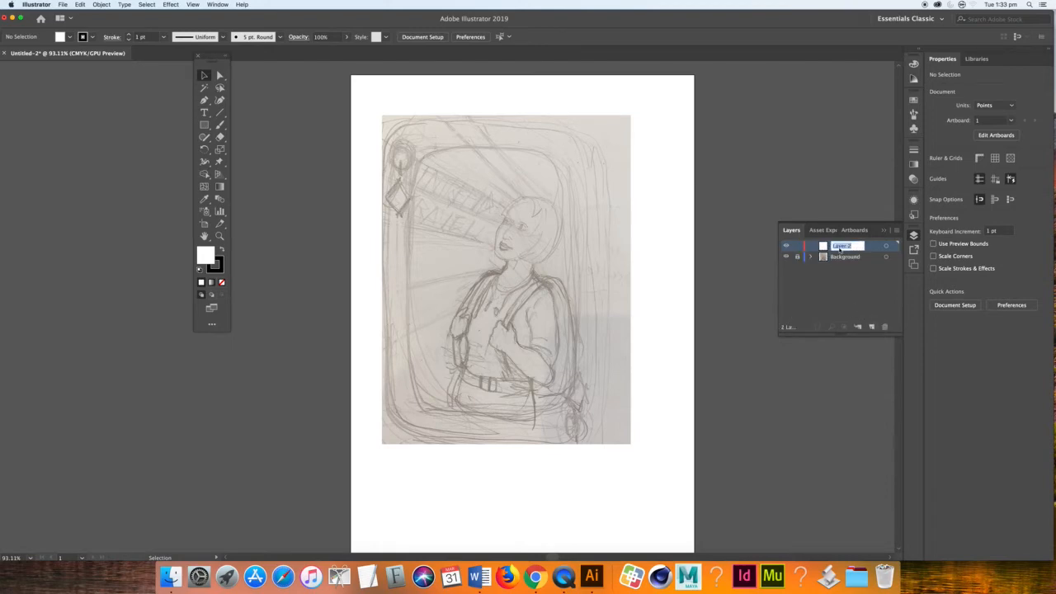
pyautogui.press('BackSpace')
pyautogui.press('super')
pyautogui.press('super+1')
pyautogui.press('super+equal')
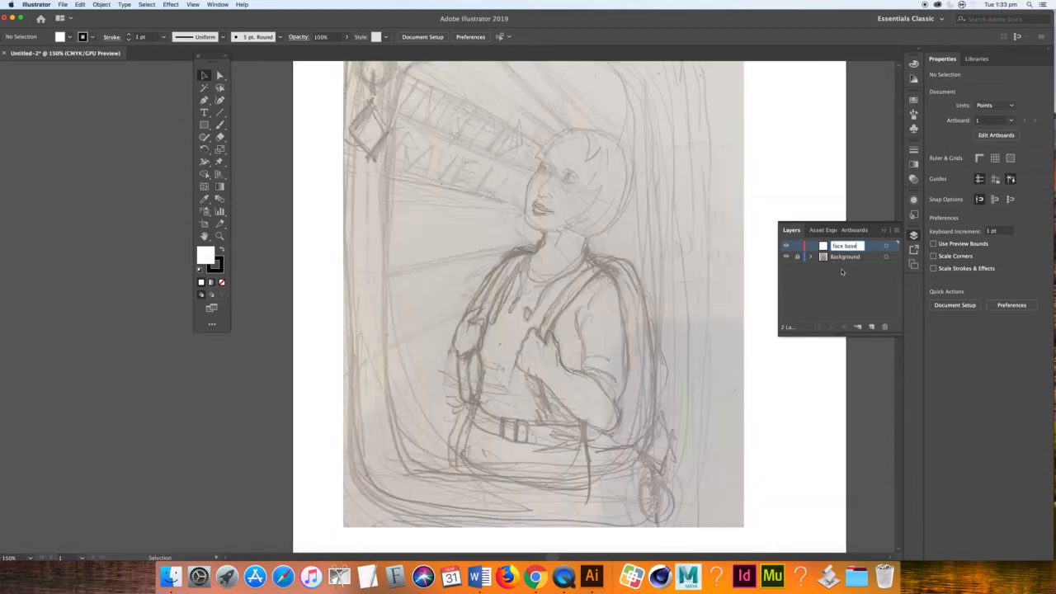
# Set the fill to none and the stroke to a light peach skin tone.
pyautogui.press('space')
pyautogui.moveTo(612, 186)
pyautogui.mouseDown()
pyautogui.moveTo(573, 264)
pyautogui.moveTo(557, 248)
pyautogui.moveTo(576, 245)
pyautogui.moveTo(535, 240)
pyautogui.mouseUp()
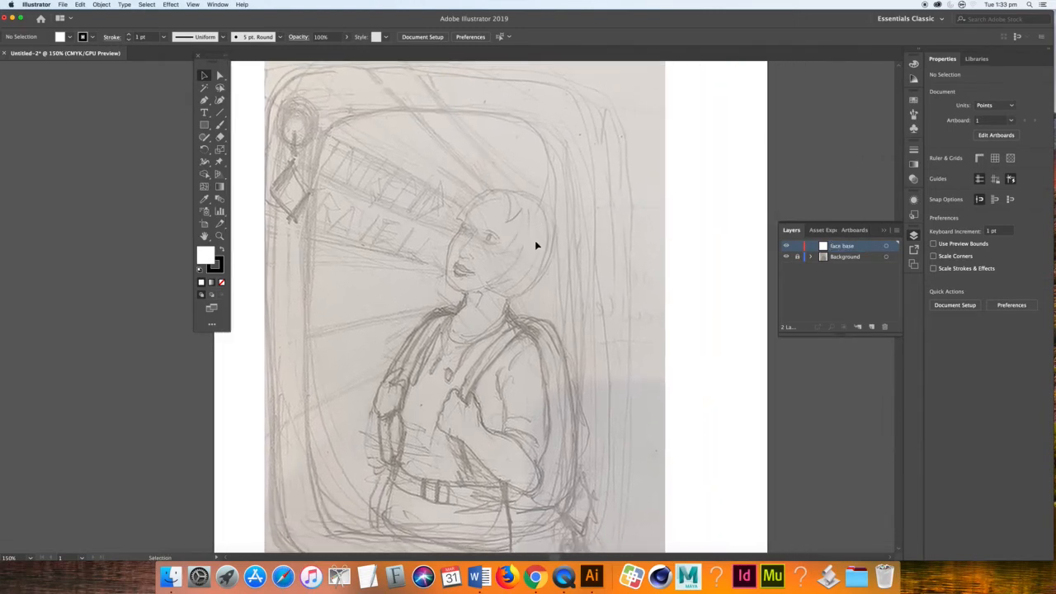
pyautogui.press('super+equal')
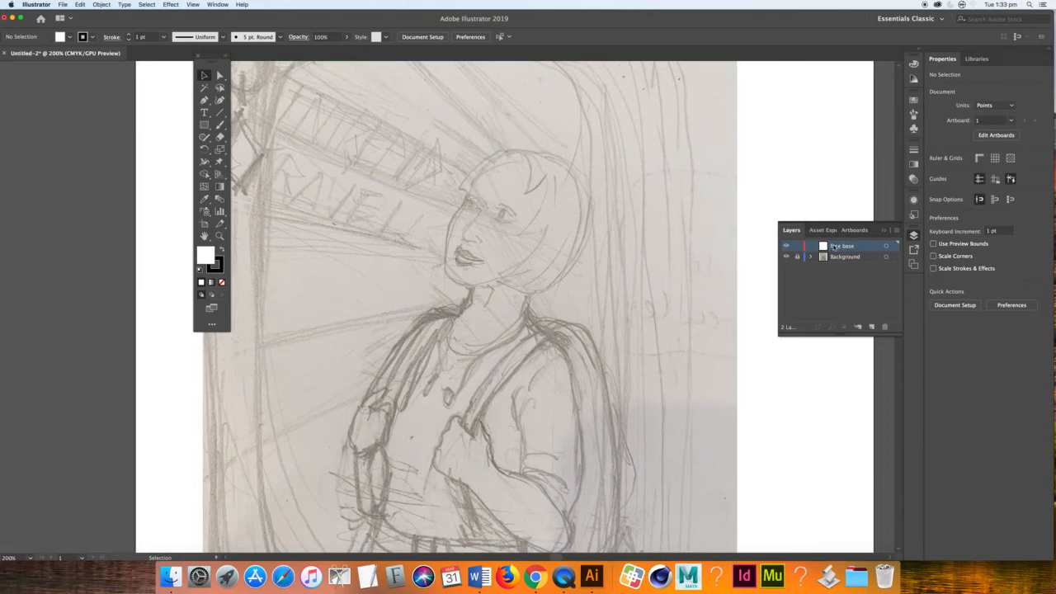
pyautogui.click(215, 265)
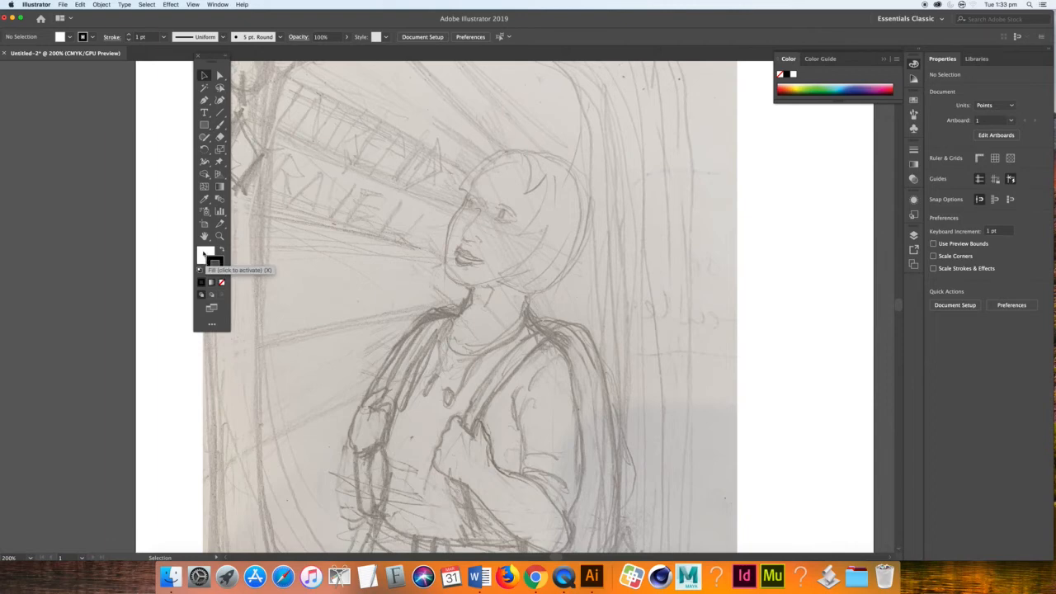
pyautogui.click(205, 253)
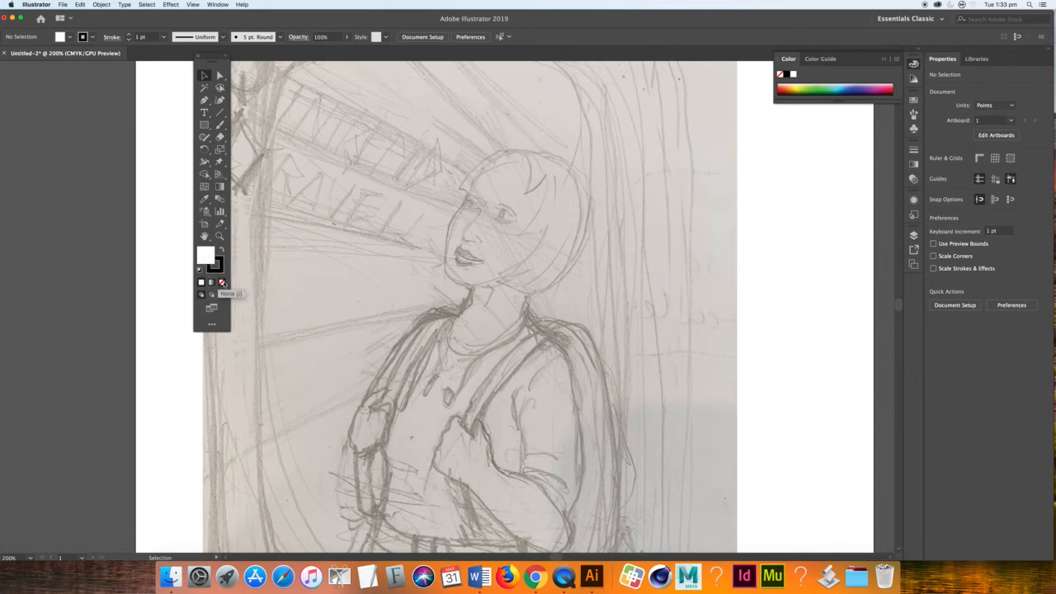
pyautogui.click(222, 283)
pyautogui.click(218, 271)
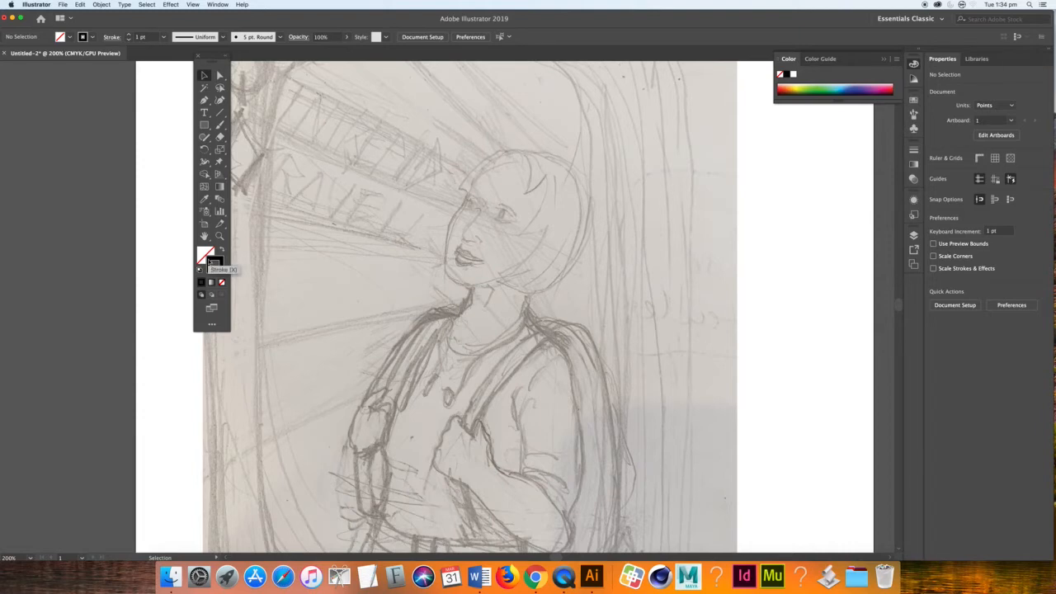
pyautogui.click(790, 85)
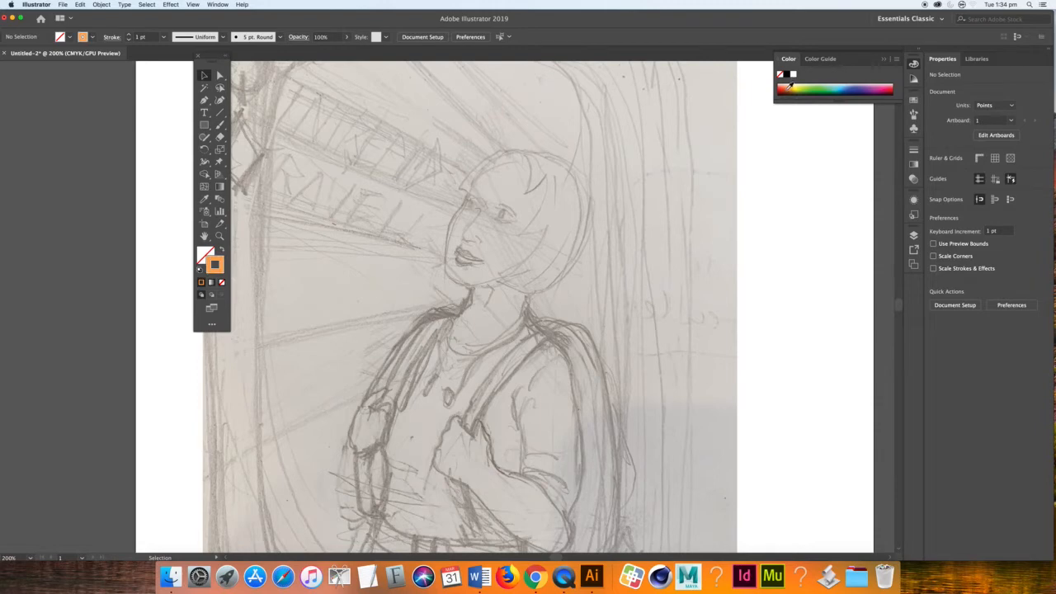
pyautogui.click(783, 83)
pyautogui.click(785, 84)
# Trace a closed outline around the sketched head and face, from the forehead over the crown and along the jaw, with the Pen tool.
pyautogui.click(206, 100)
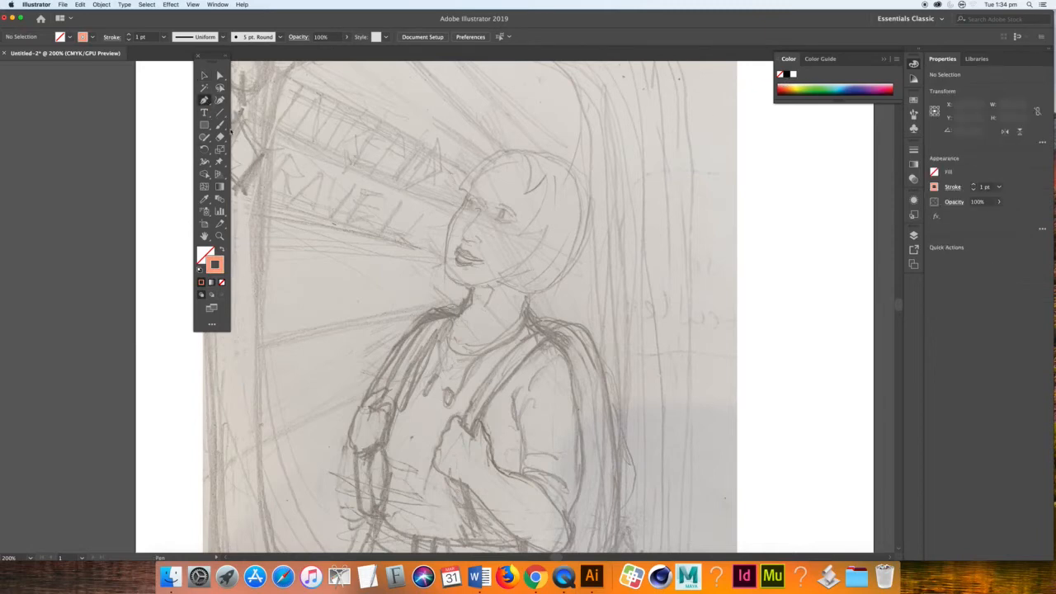
pyautogui.click(470, 199)
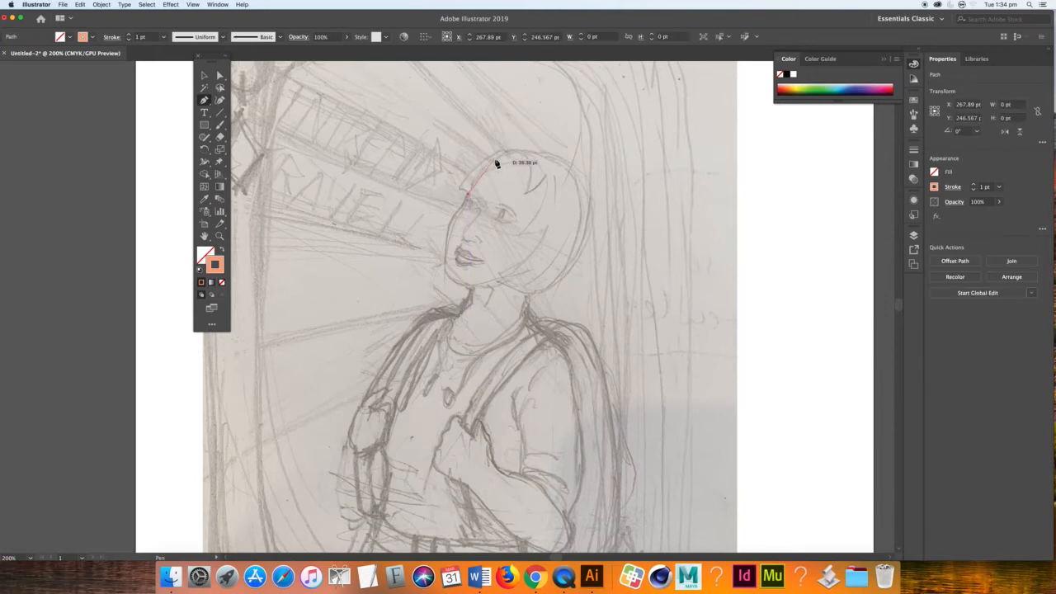
pyautogui.moveTo(506, 157); pyautogui.dragTo(578, 181)
pyautogui.moveTo(581, 245); pyautogui.dragTo(566, 259)
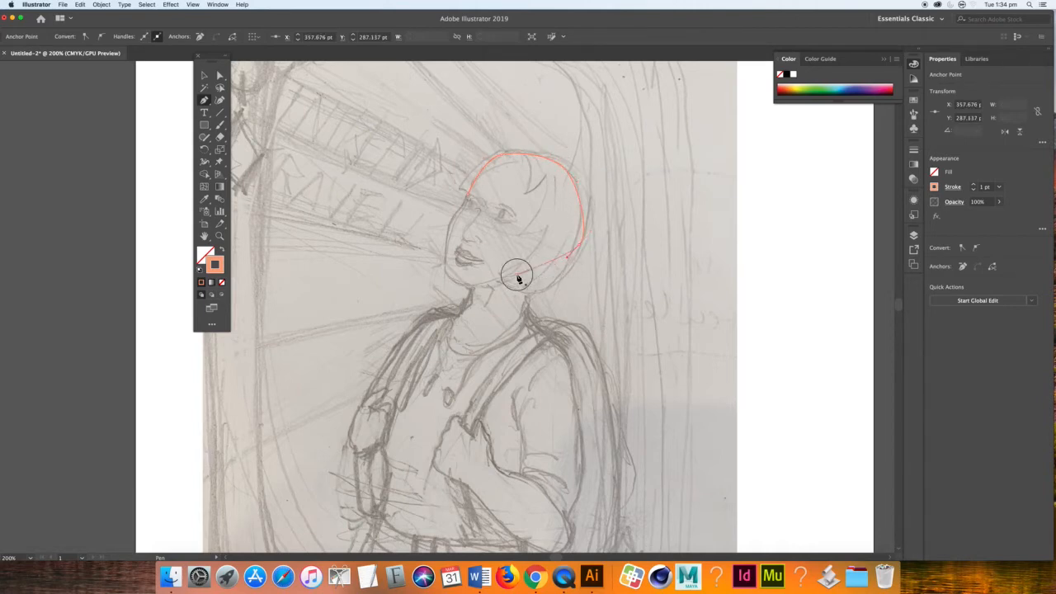
pyautogui.moveTo(502, 280); pyautogui.dragTo(468, 198)
pyautogui.click(468, 198)
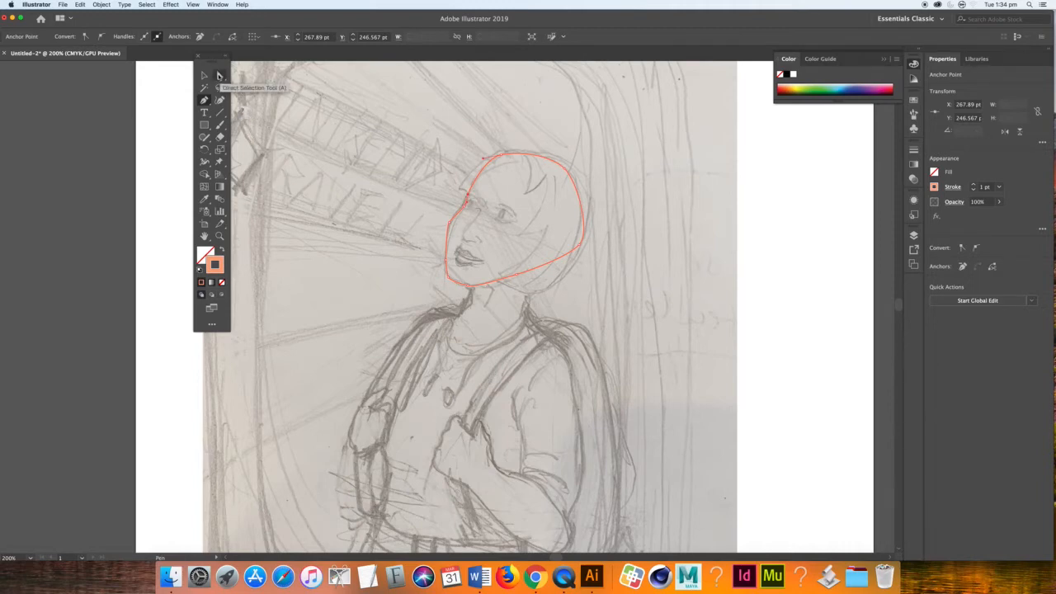
# Adjust the anchor at the top of the head outline with the Direct Selection tool to refine the crown's curve.
pyautogui.click(220, 76)
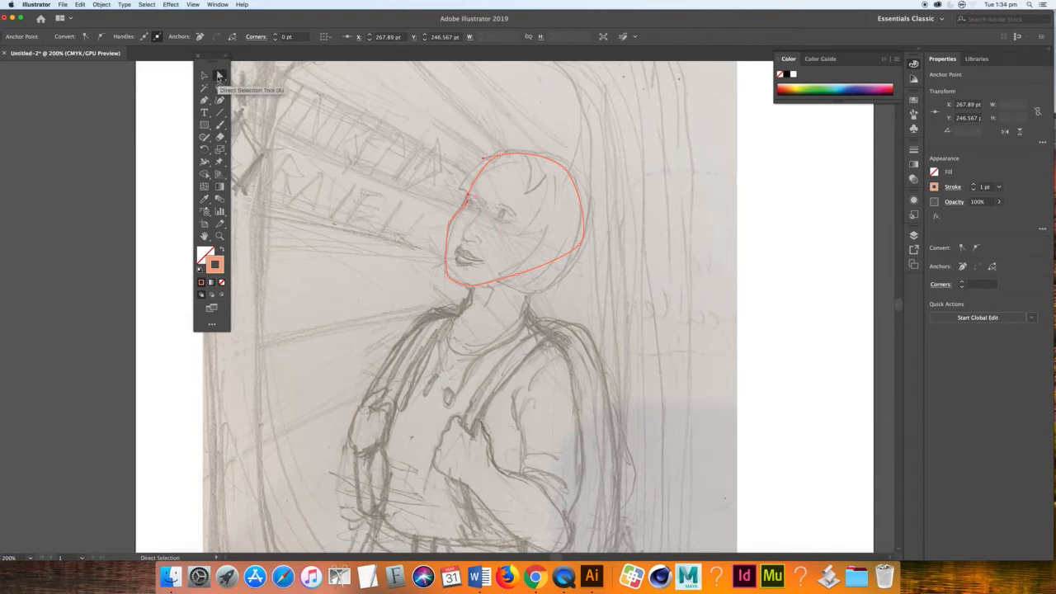
pyautogui.click(504, 158)
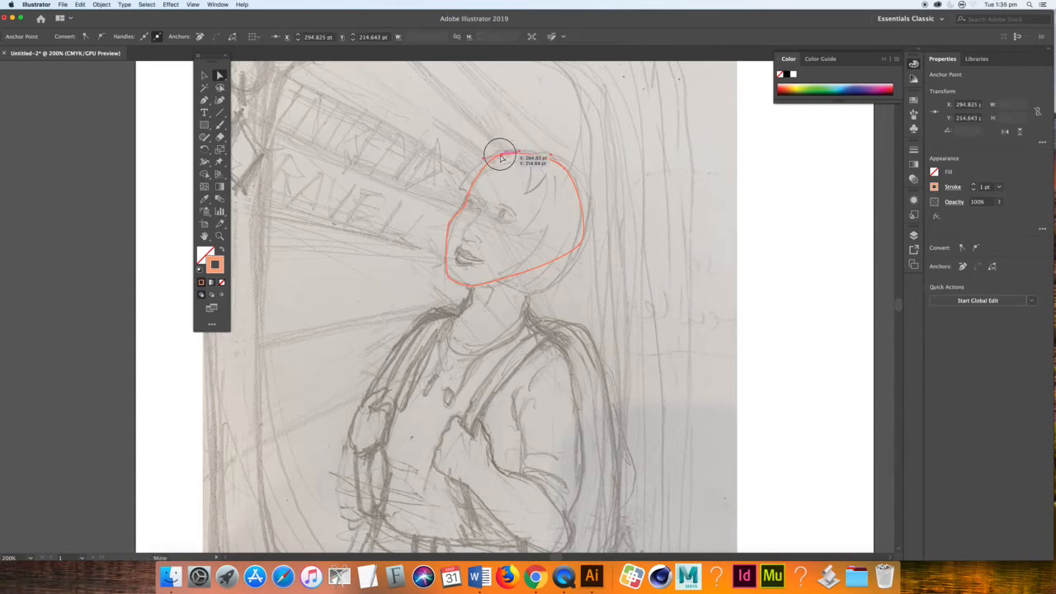
pyautogui.moveTo(500, 158); pyautogui.dragTo(523, 152)
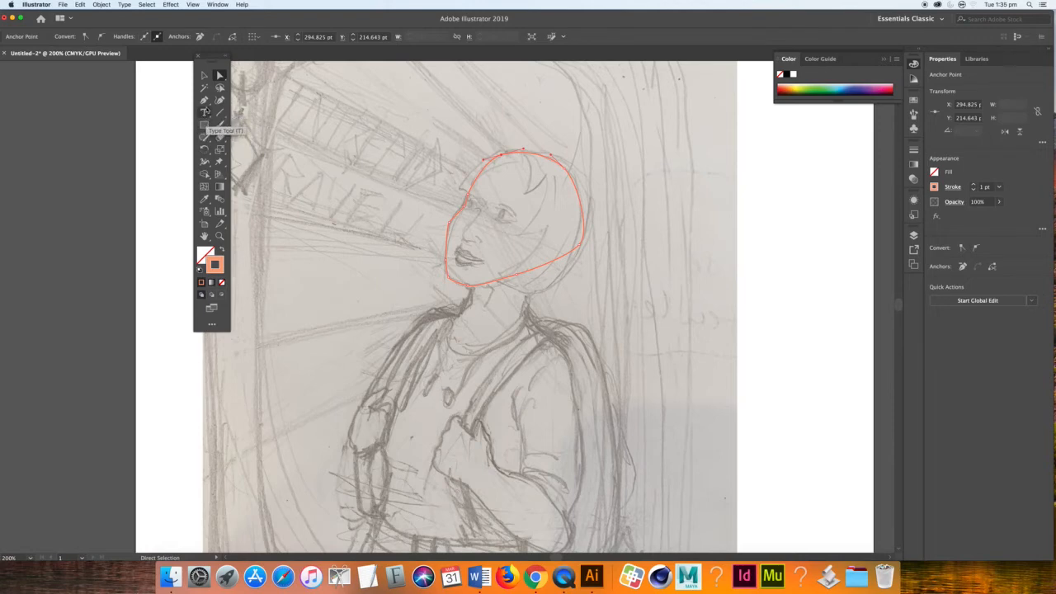
# Convert the anchor at the lower back of the head with the Anchor Point tool and pull out handles for a rounded curve.
pyautogui.moveTo(207, 100); pyautogui.dragTo(246, 142)
pyautogui.click(579, 245)
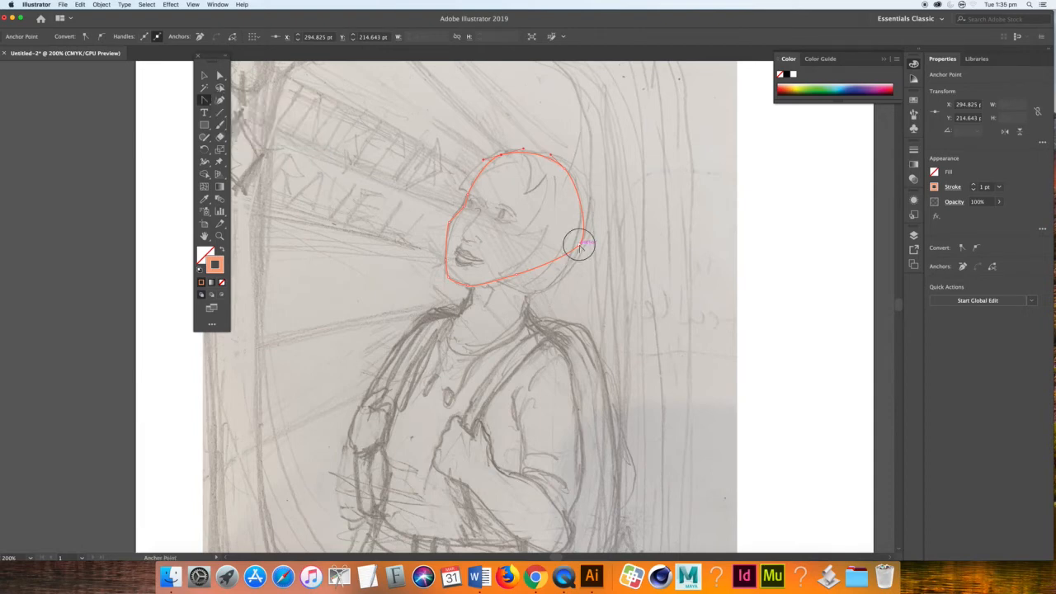
pyautogui.click(579, 245)
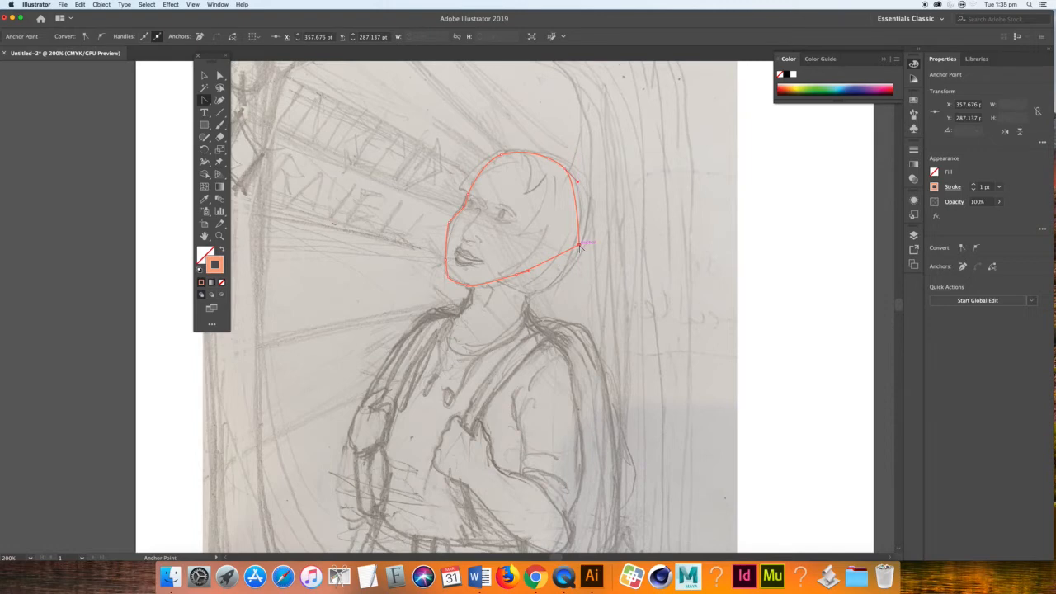
pyautogui.moveTo(579, 245); pyautogui.dragTo(552, 268)
pyautogui.click(580, 245)
pyautogui.moveTo(579, 245); pyautogui.dragTo(561, 267)
# Fill the face shape with the same peach skin tone as its stroke, and lock and hide the face base layer.
pyautogui.click(201, 253)
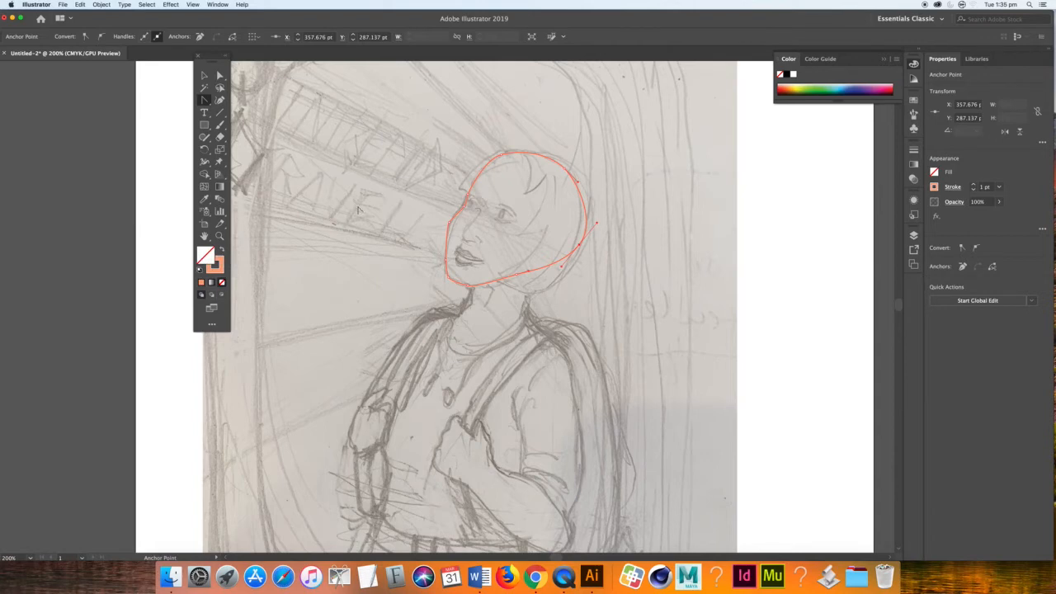
pyautogui.click(201, 283)
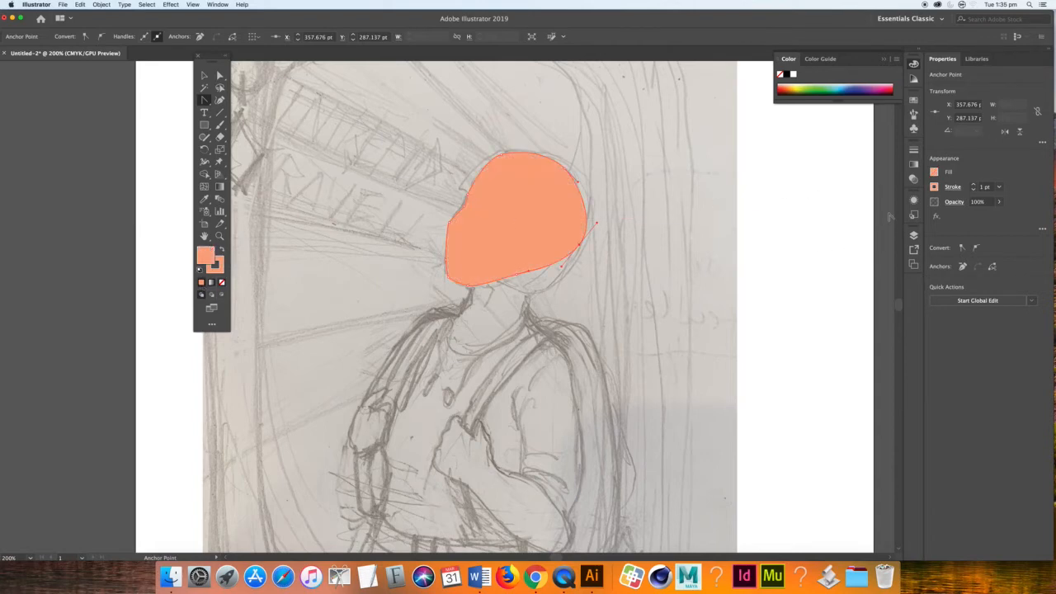
pyautogui.click(914, 236)
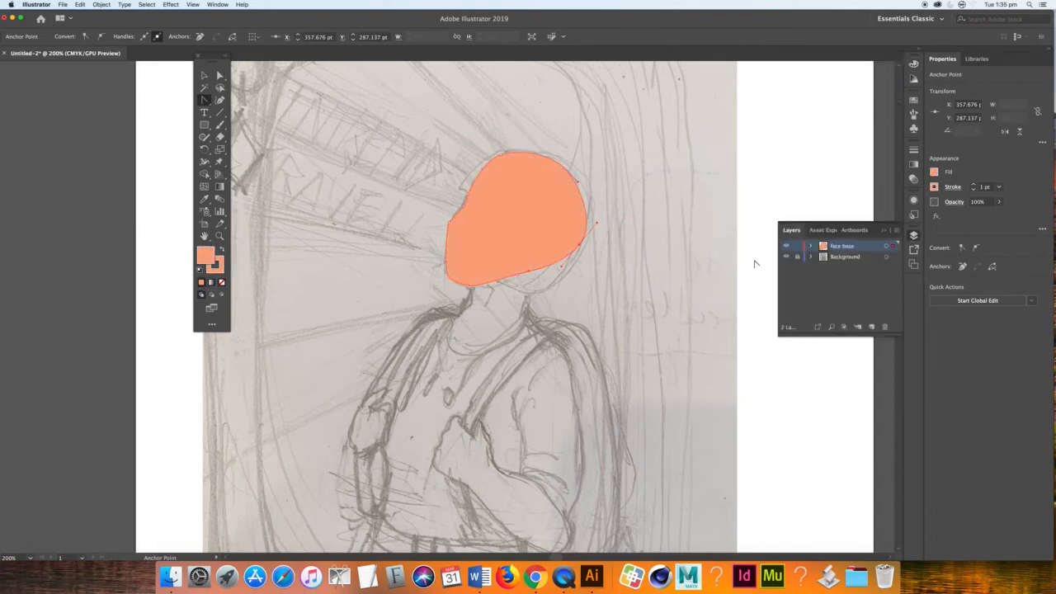
pyautogui.click(797, 247)
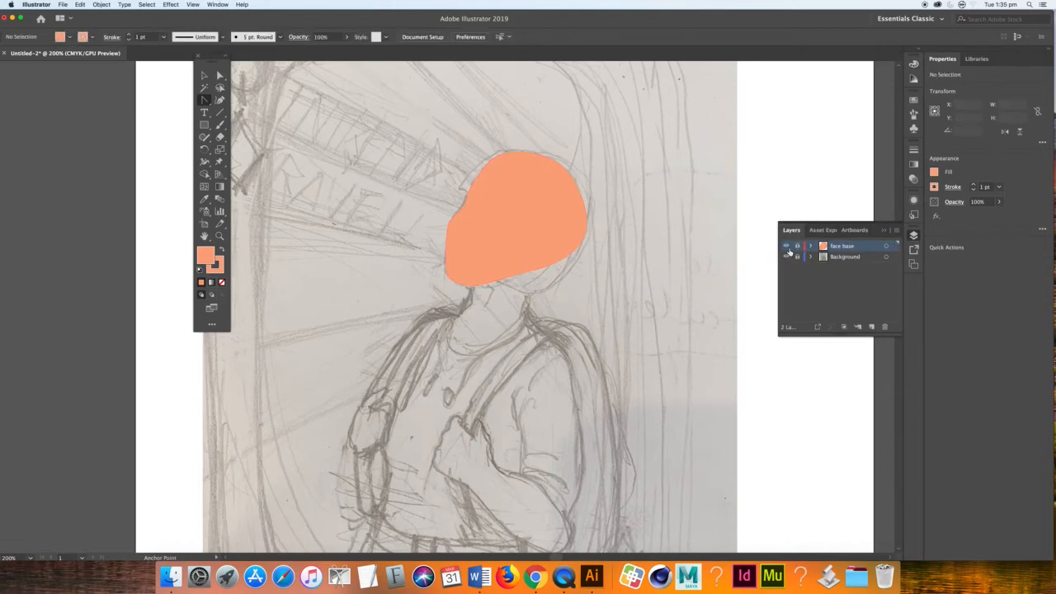
pyautogui.click(785, 246)
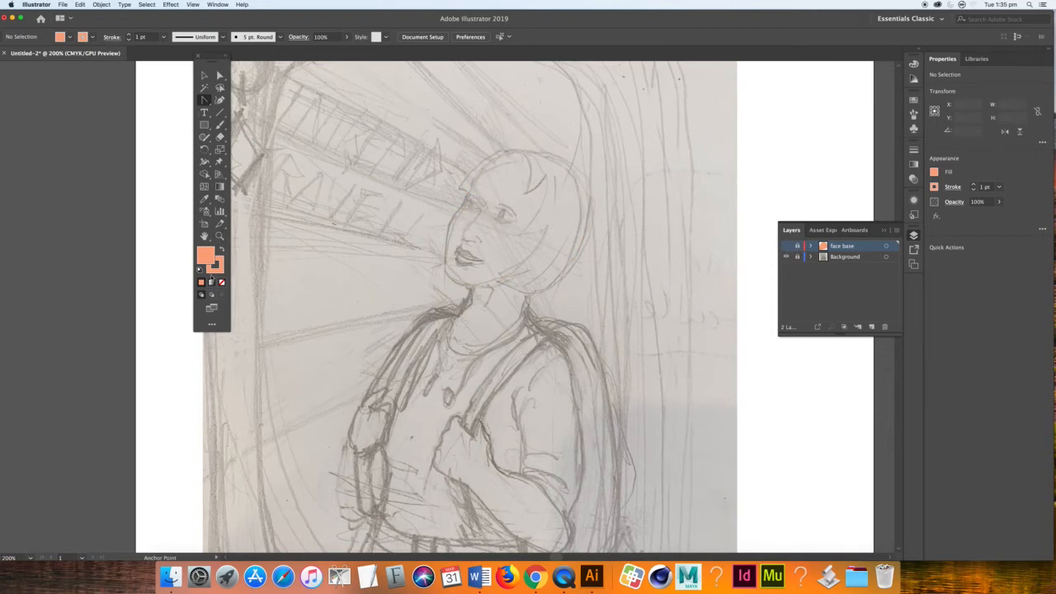
# Set the fill to none and the stroke to brown, and switch back to the Pen tool.
pyautogui.click(215, 269)
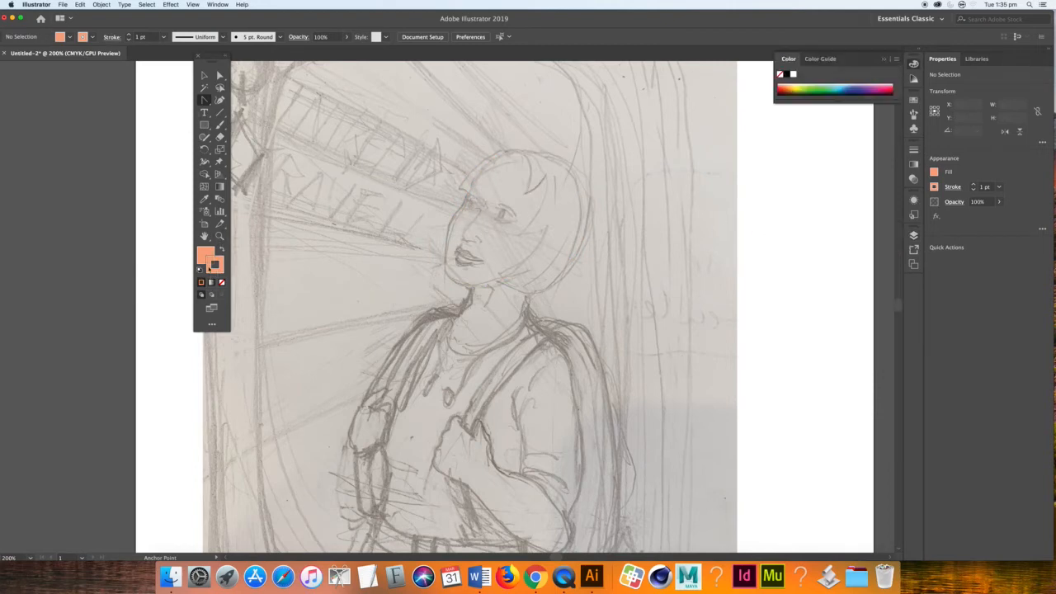
pyautogui.click(201, 257)
pyautogui.click(221, 282)
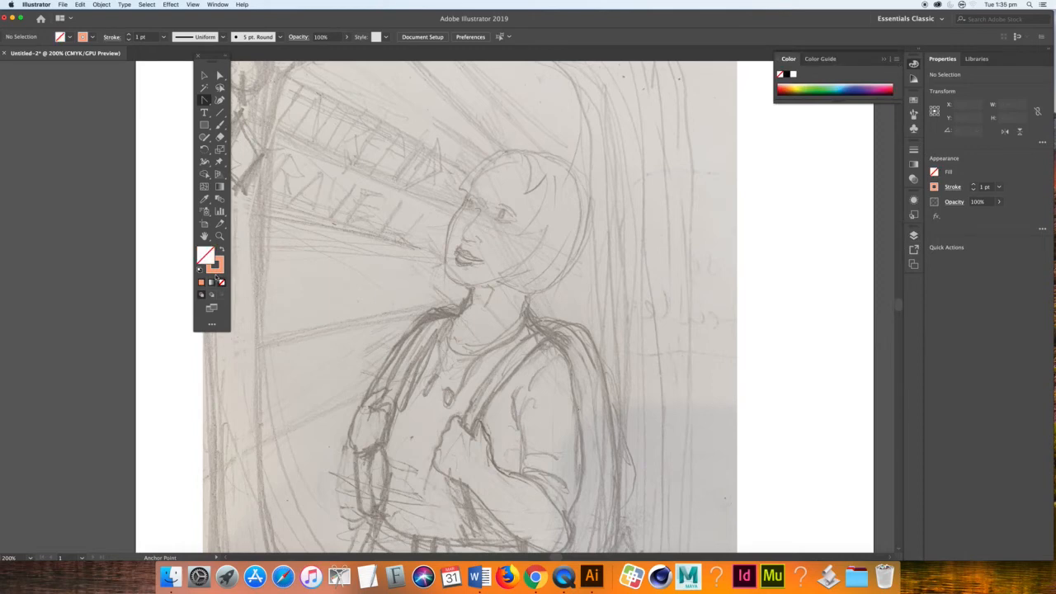
pyautogui.click(214, 269)
pyautogui.click(789, 90)
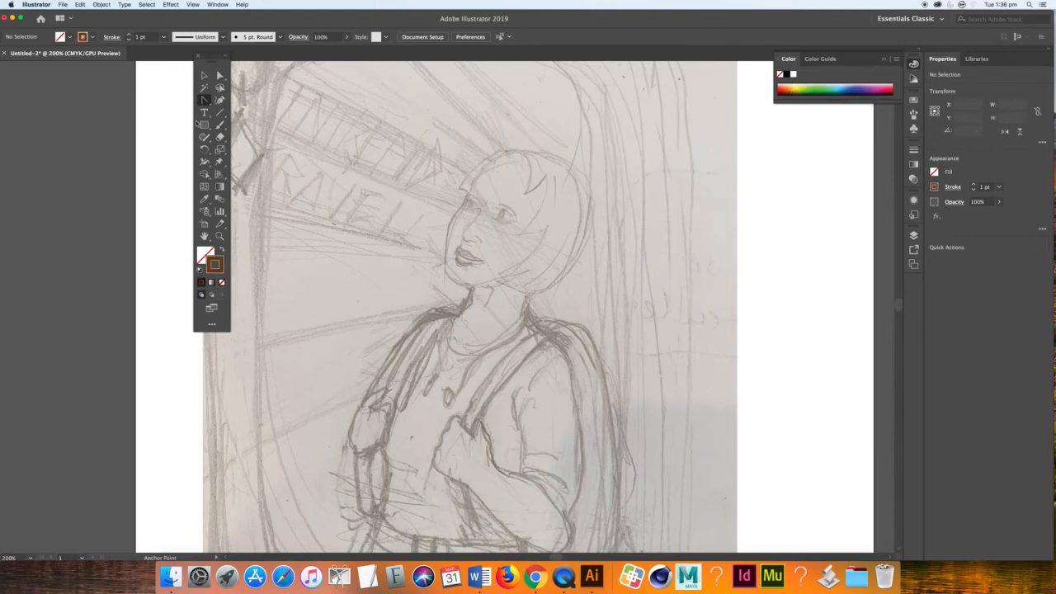
pyautogui.click(208, 101)
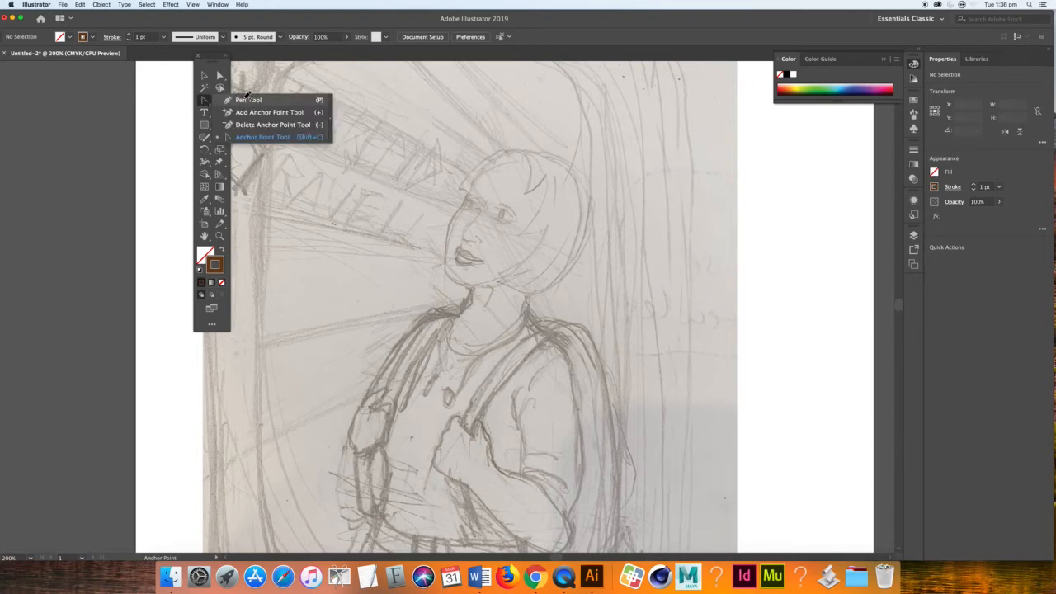
pyautogui.click(241, 100)
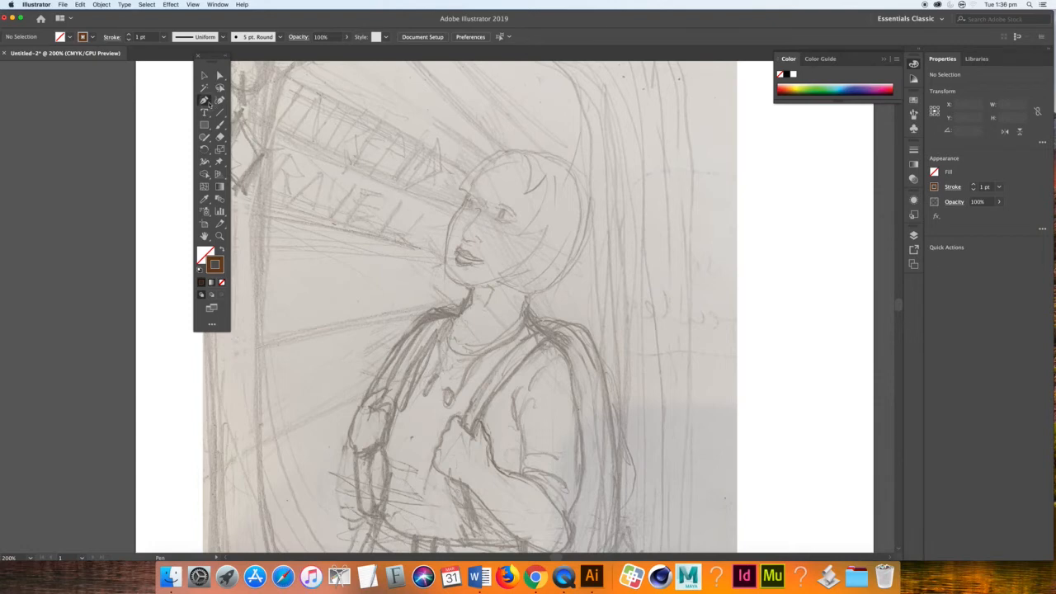
pyautogui.click(205, 100)
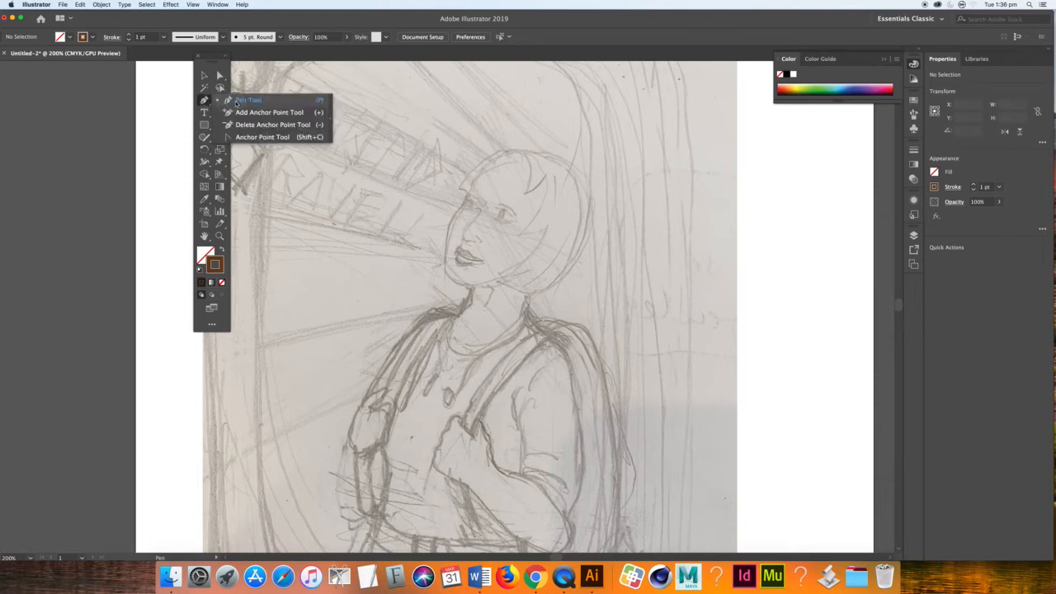
pyautogui.click(240, 100)
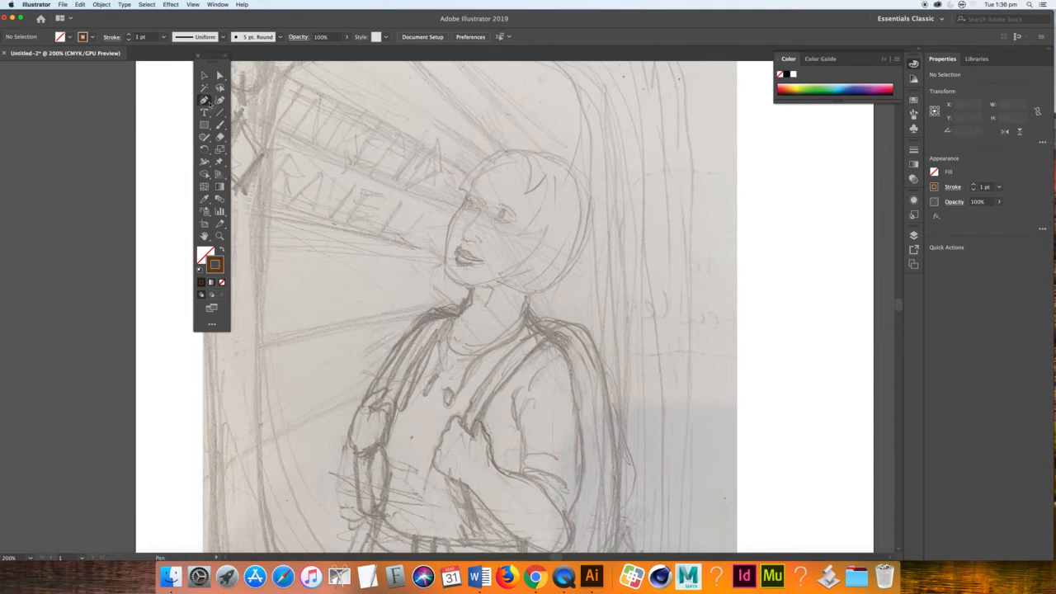
pyautogui.click(209, 103)
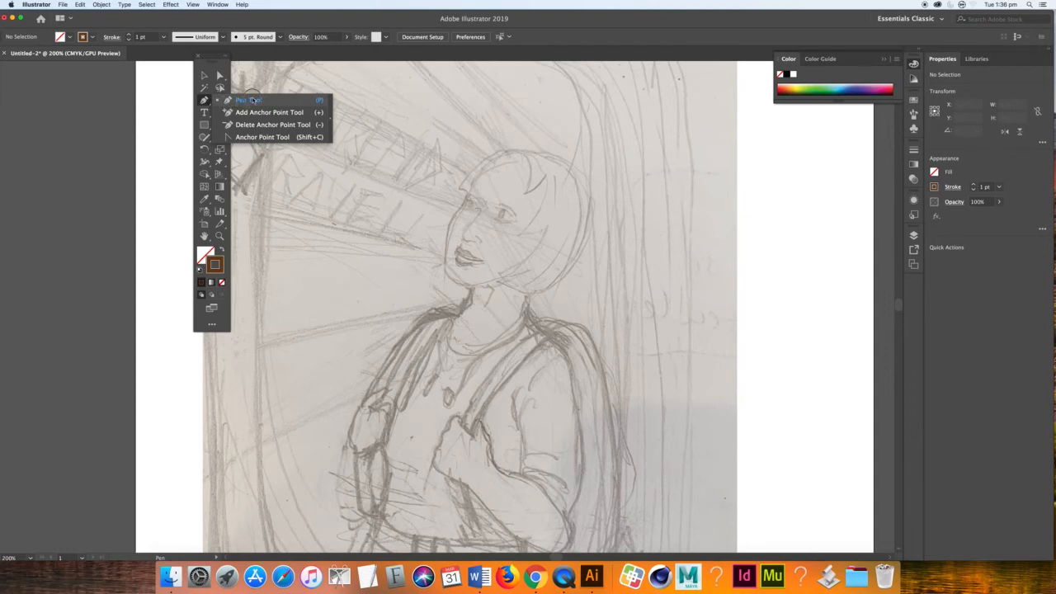
pyautogui.click(251, 100)
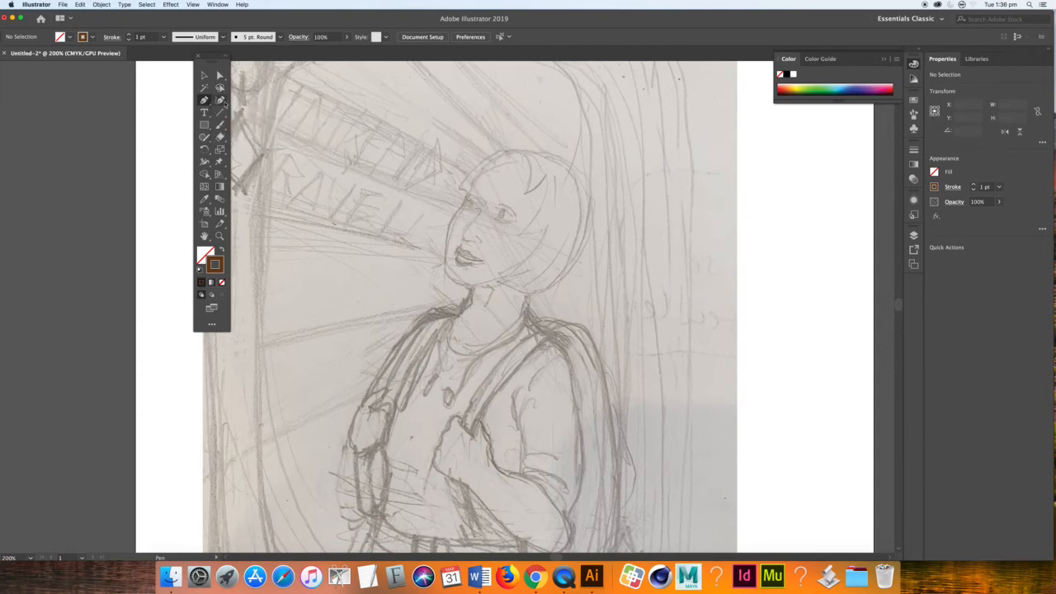
pyautogui.click(222, 100)
pyautogui.click(205, 99)
# Float the layer list over the canvas and show the face base layer while keeping it locked.
pyautogui.click(913, 236)
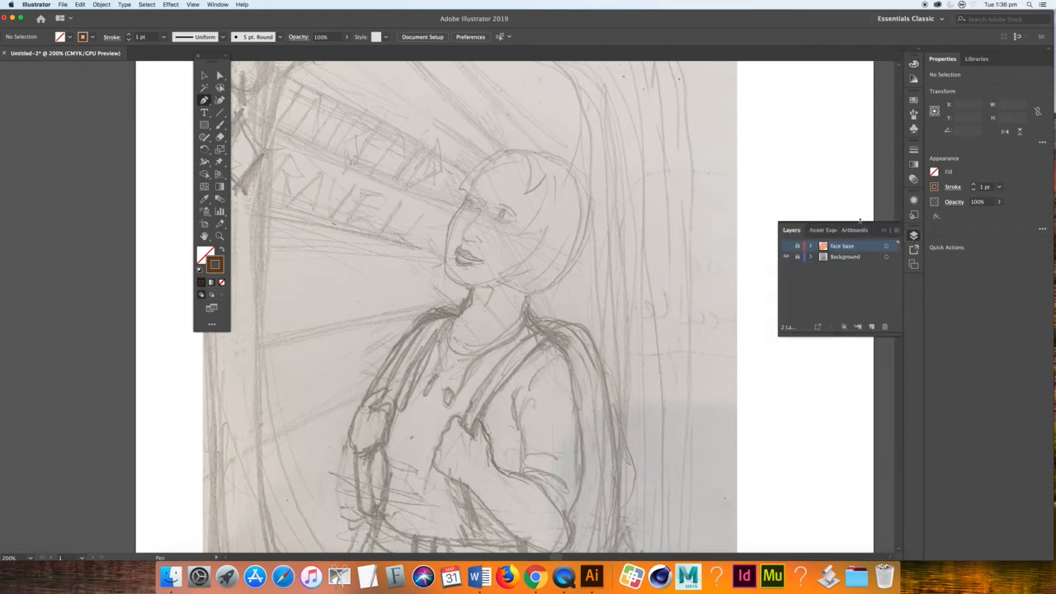
pyautogui.moveTo(859, 220); pyautogui.dragTo(718, 130)
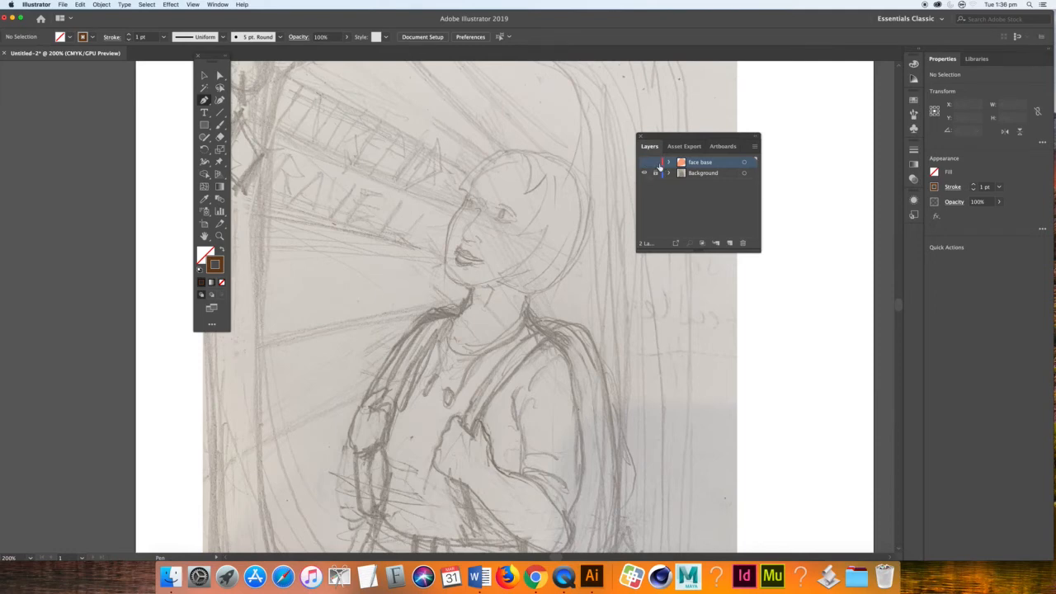
pyautogui.click(655, 165)
pyautogui.click(644, 163)
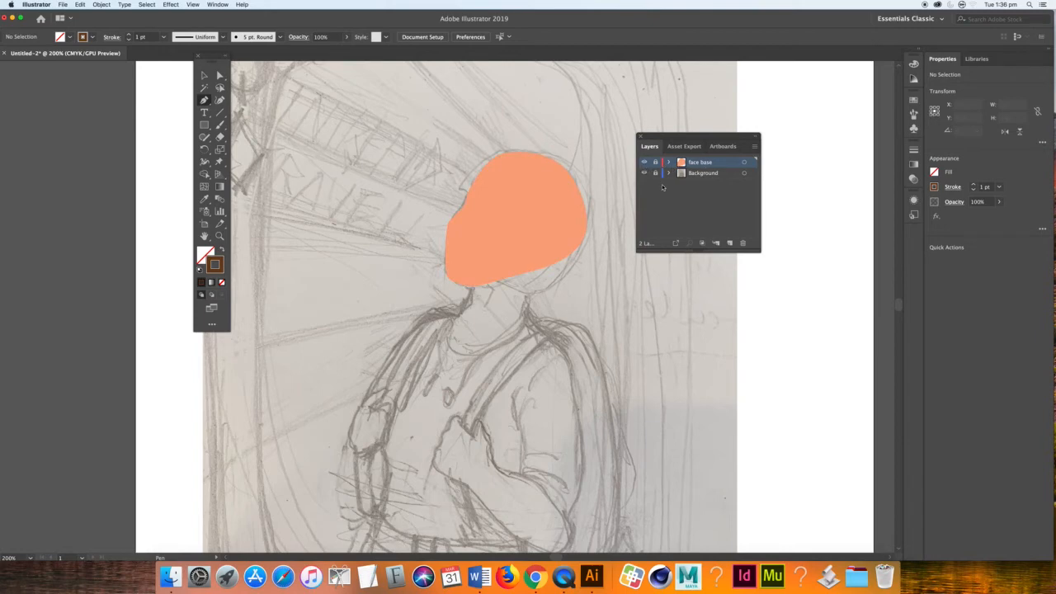
# Add a new layer named "hair" above face base and hide the face base layer.
pyautogui.click(730, 243)
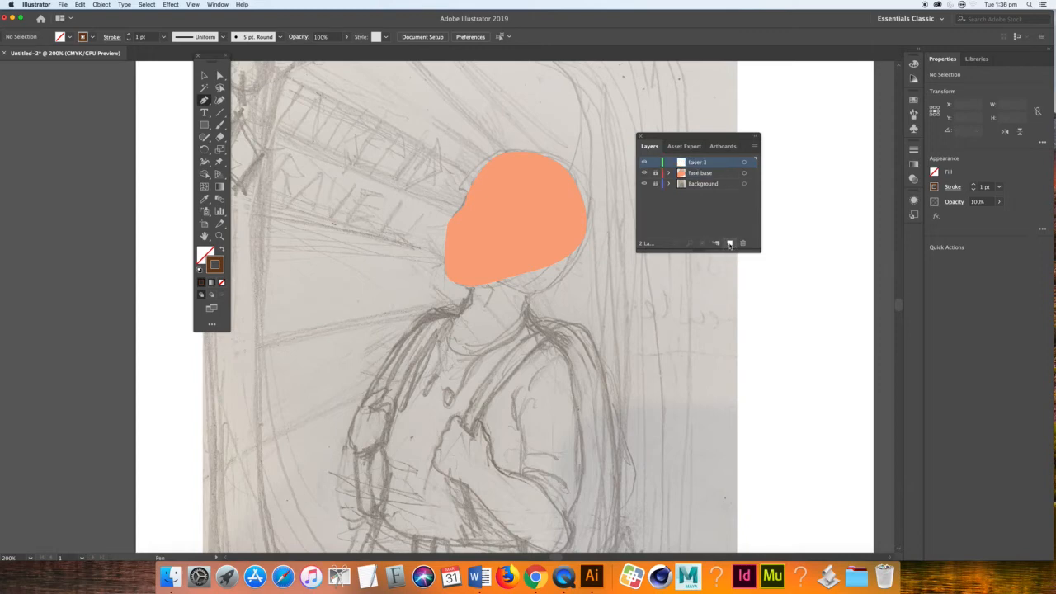
pyautogui.doubleClick(706, 163)
pyautogui.press('Return')
pyautogui.click(644, 174)
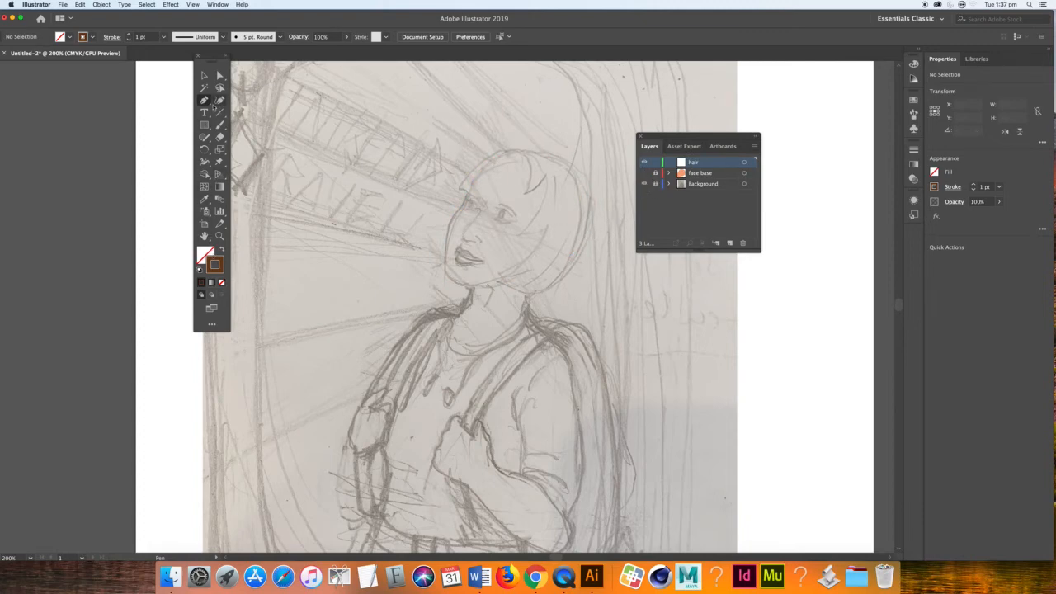
# Trace the outer hair contour with the Pen tool from the forehead over the crown and down to the nape.
pyautogui.click(459, 192)
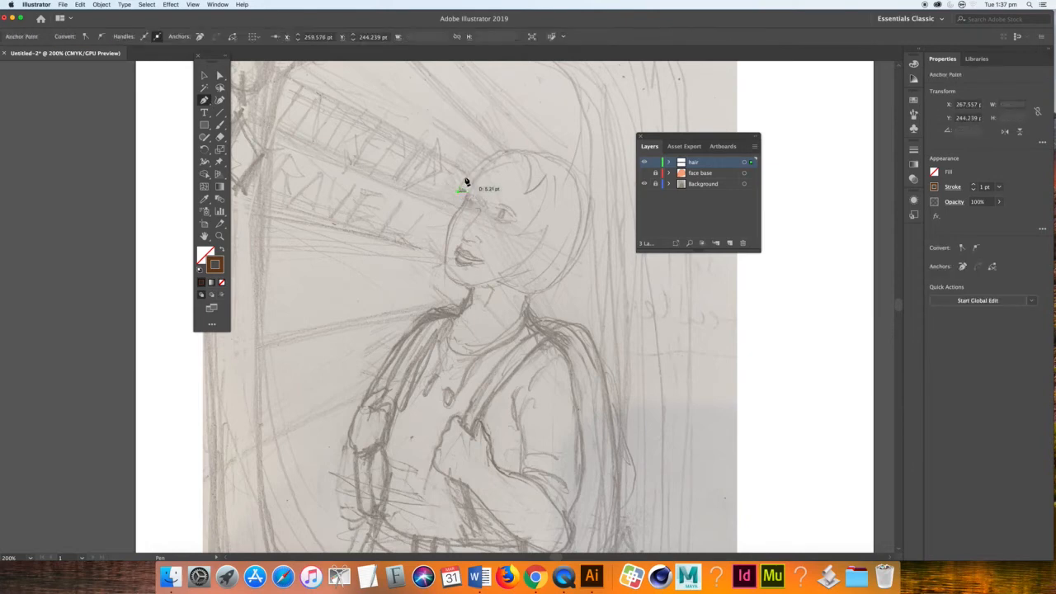
pyautogui.moveTo(506, 149)
pyautogui.mouseDown()
pyautogui.moveTo(576, 181)
pyautogui.moveTo(589, 224)
pyautogui.moveTo(592, 199)
pyautogui.moveTo(589, 212)
pyautogui.mouseUp()
pyautogui.click(557, 282)
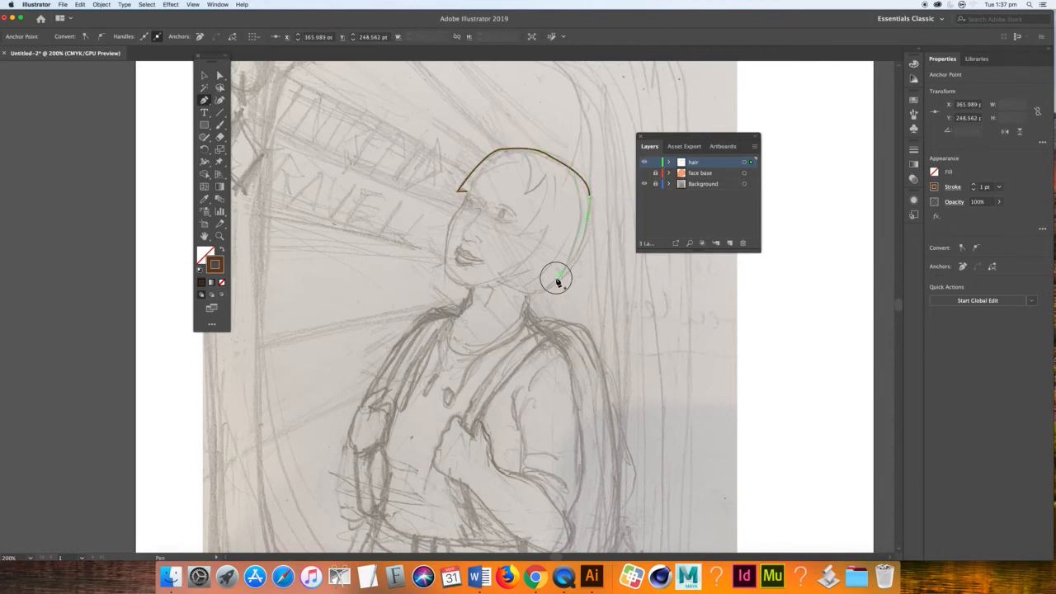
pyautogui.moveTo(557, 282)
pyautogui.mouseDown()
pyautogui.moveTo(522, 294)
pyautogui.moveTo(550, 280)
pyautogui.moveTo(566, 236)
pyautogui.moveTo(566, 252)
pyautogui.moveTo(566, 236)
pyautogui.moveTo(528, 288)
pyautogui.moveTo(509, 295)
pyautogui.moveTo(523, 275)
pyautogui.moveTo(502, 279)
pyautogui.moveTo(523, 276)
pyautogui.moveTo(548, 230)
pyautogui.mouseUp()
pyautogui.click(520, 294)
# Continue the hair path up the cheek side with jagged, pointed strands as far as the side fringe.
pyautogui.click(559, 255)
pyautogui.click(534, 271)
pyautogui.moveTo(547, 229); pyautogui.dragTo(521, 239)
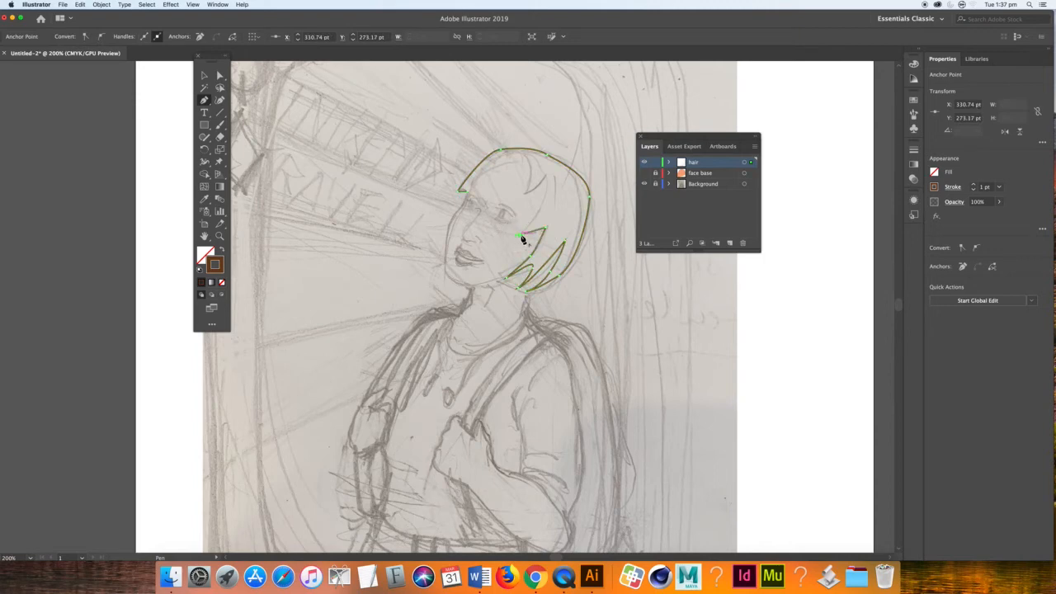
pyautogui.moveTo(522, 239); pyautogui.dragTo(521, 239)
pyautogui.click(547, 177)
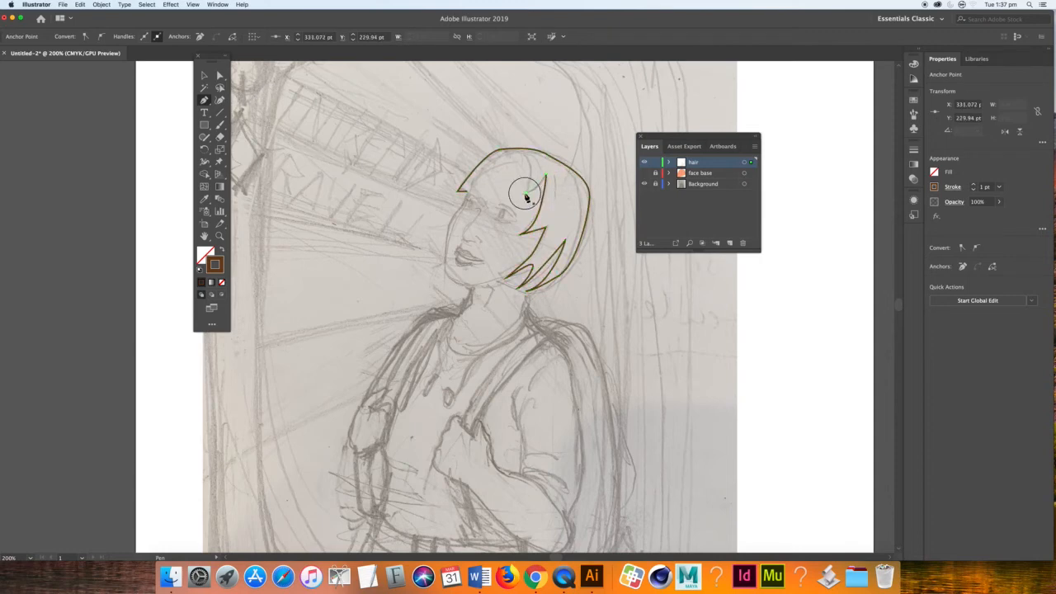
pyautogui.click(524, 196)
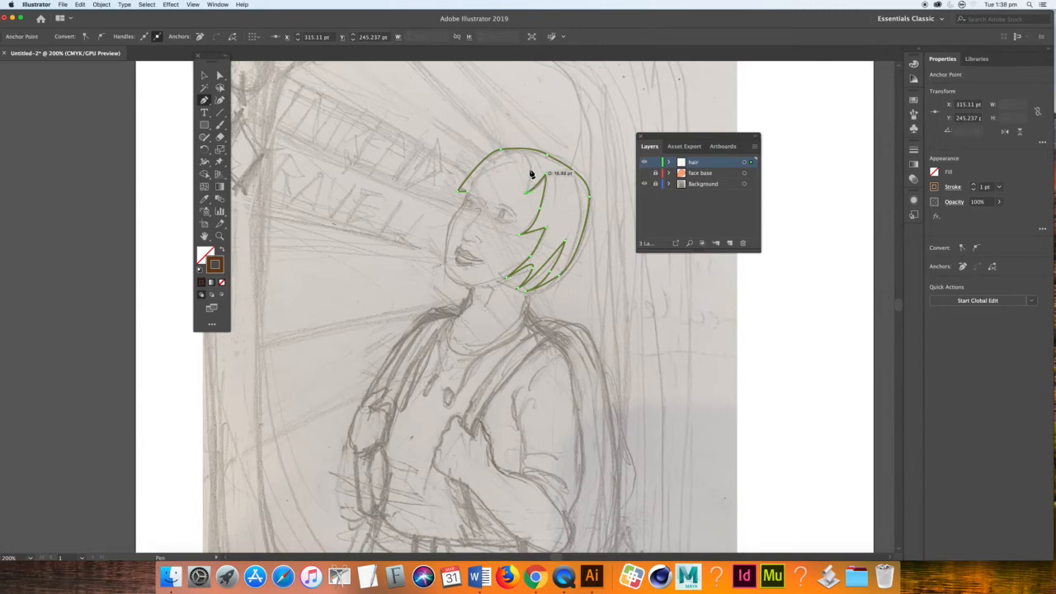
# Trace the fringe along the hairline with small pointed tips and bring the hair path back to its start at the forehead.
pyautogui.moveTo(528, 163); pyautogui.dragTo(487, 180)
pyautogui.click(489, 166)
pyautogui.click(475, 182)
pyautogui.click(470, 196)
pyautogui.click(468, 192)
# Adjust the end of the hair outline at the forehead with the Direct Selection tool and select the anchor on the crown.
pyautogui.click(221, 77)
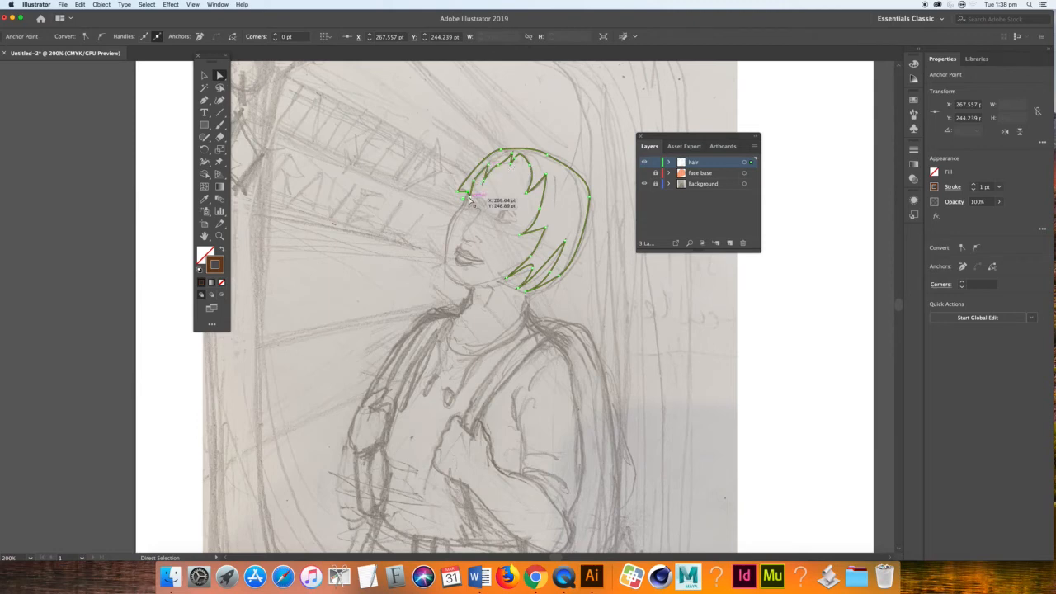
pyautogui.moveTo(472, 200); pyautogui.dragTo(466, 193)
pyautogui.click(546, 173)
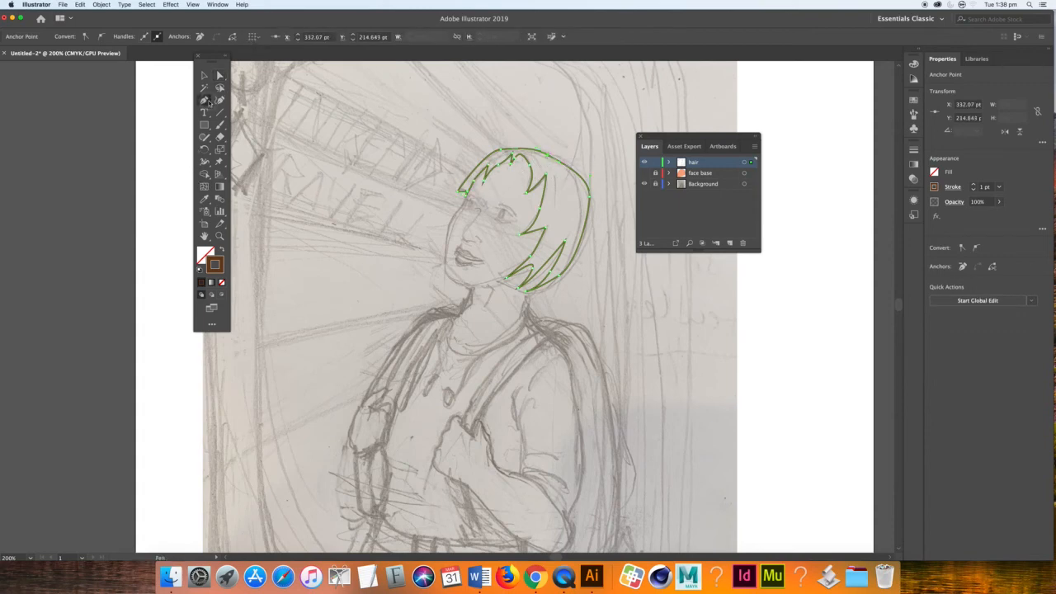
# Try removing the crown anchor, and add an anchor point on the hair outline at the lower back of the head.
pyautogui.moveTo(204, 100); pyautogui.dragTo(241, 124)
pyautogui.click(547, 160)
pyautogui.click(546, 160)
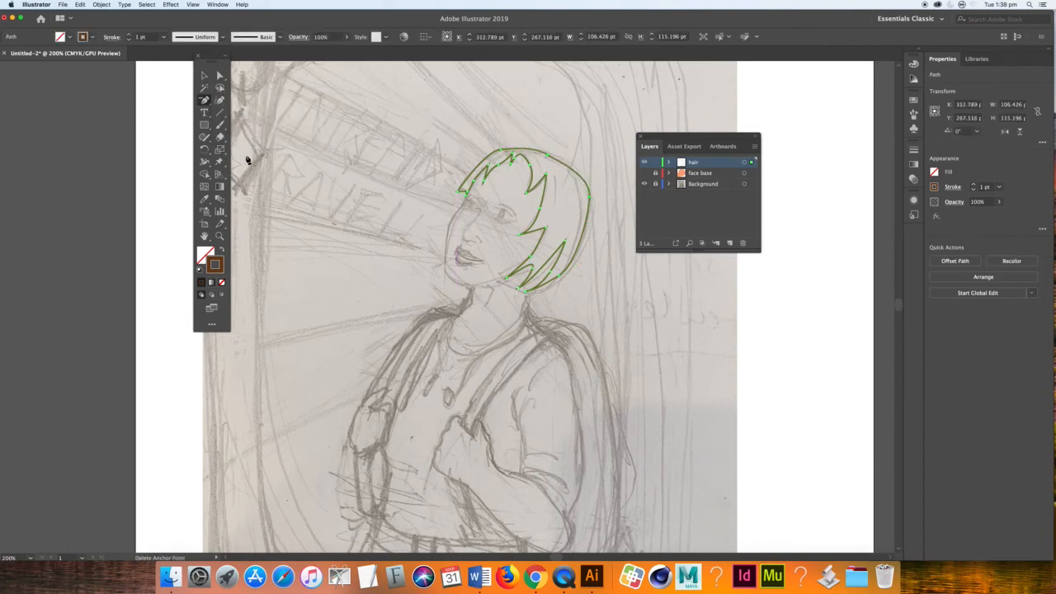
pyautogui.moveTo(210, 102)
pyautogui.mouseDown()
pyautogui.moveTo(226, 107)
pyautogui.moveTo(230, 132)
pyautogui.moveTo(226, 112)
pyautogui.mouseUp()
pyautogui.click(583, 243)
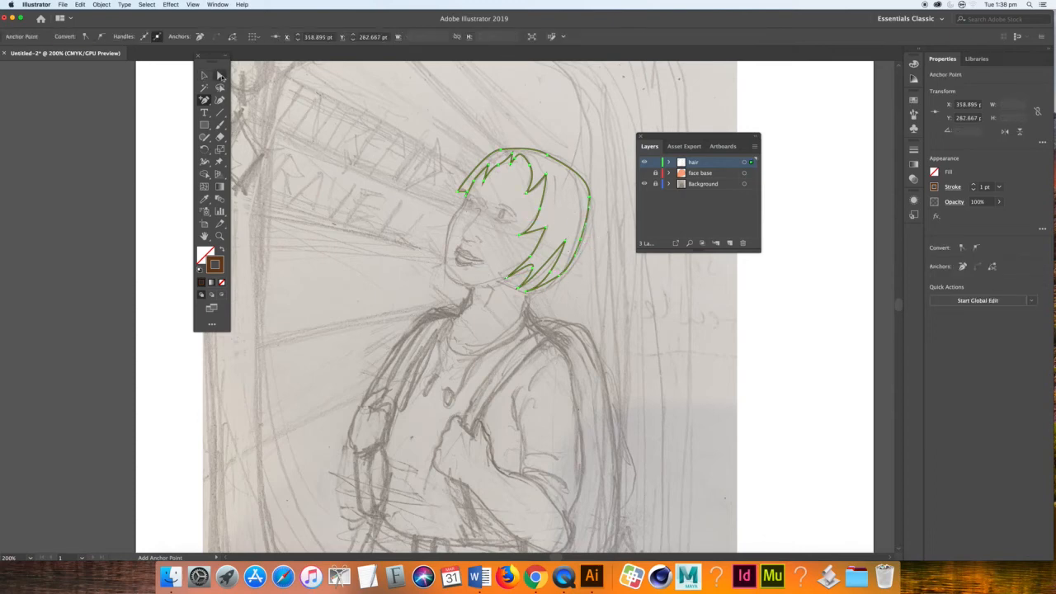
# Reposition the anchor at the back of the head with the Direct Selection tool to smooth the hair outline's curve.
pyautogui.click(219, 75)
pyautogui.click(591, 198)
pyautogui.moveTo(591, 199); pyautogui.dragTo(595, 201)
pyautogui.click(592, 173)
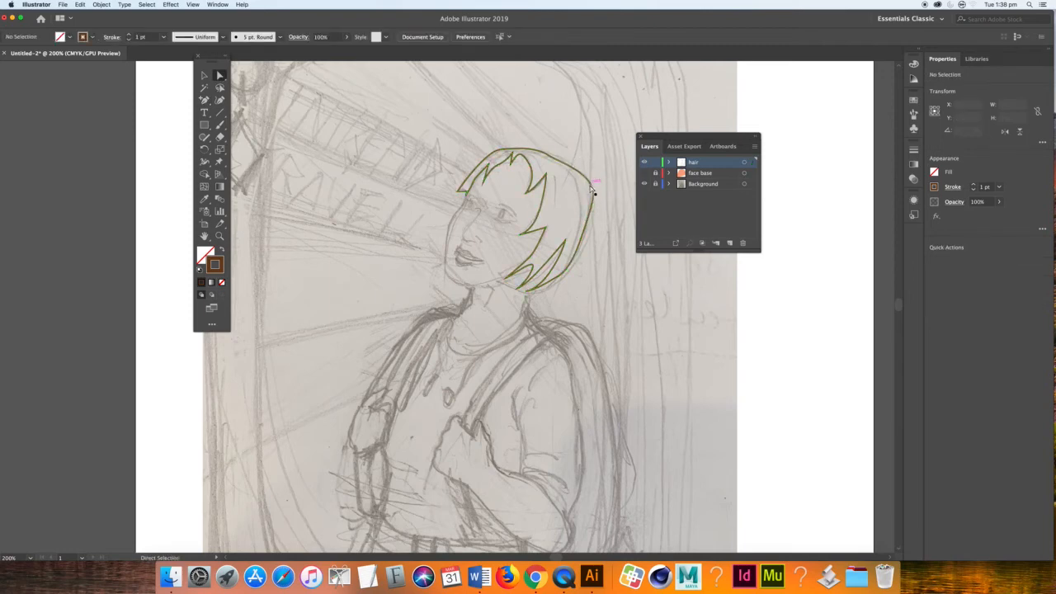
pyautogui.click(591, 185)
pyautogui.click(595, 181)
pyautogui.click(595, 176)
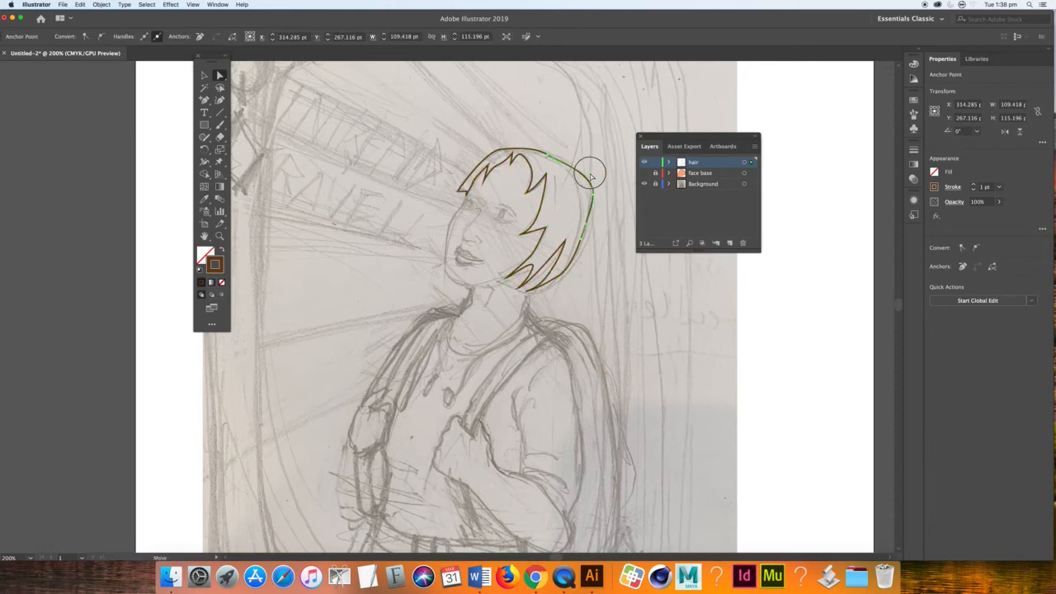
pyautogui.click(592, 191)
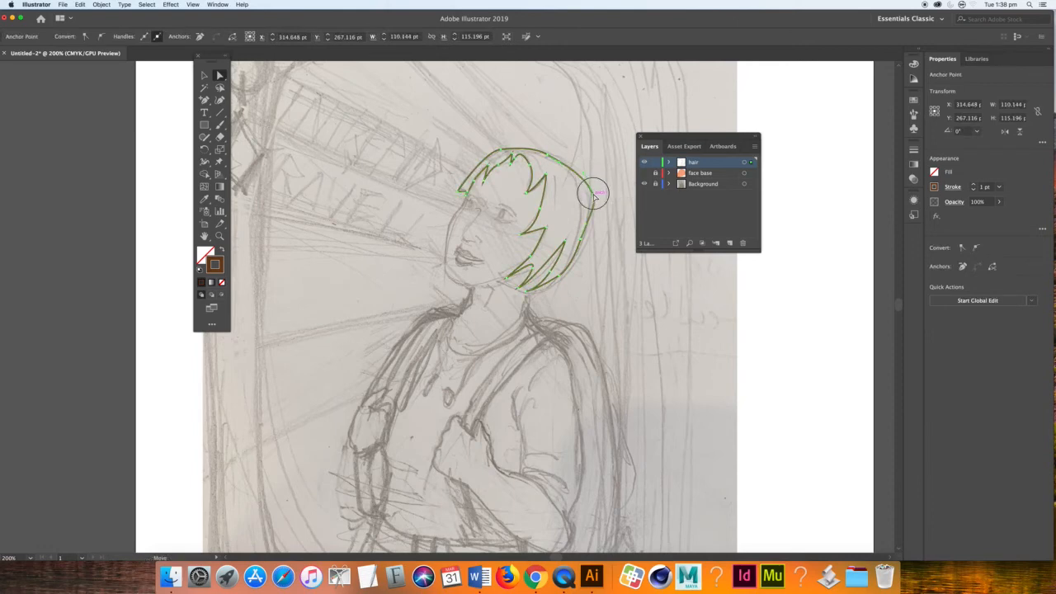
pyautogui.moveTo(594, 191); pyautogui.dragTo(587, 202)
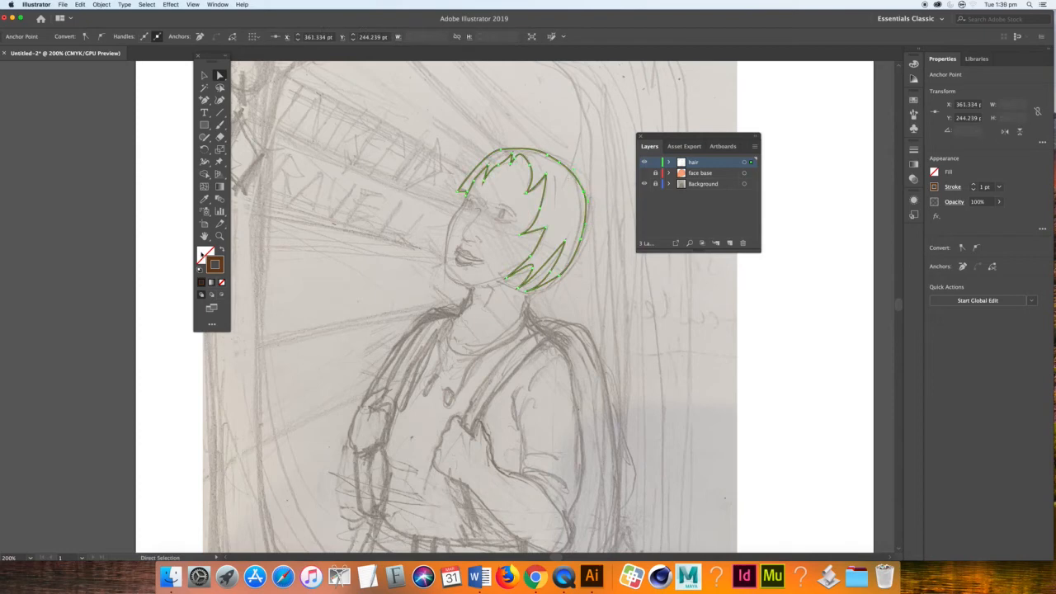
# Fill the hair shape with the brown of its stroke, show the face base layer and lock the hair layer.
pyautogui.click(203, 283)
pyautogui.click(202, 283)
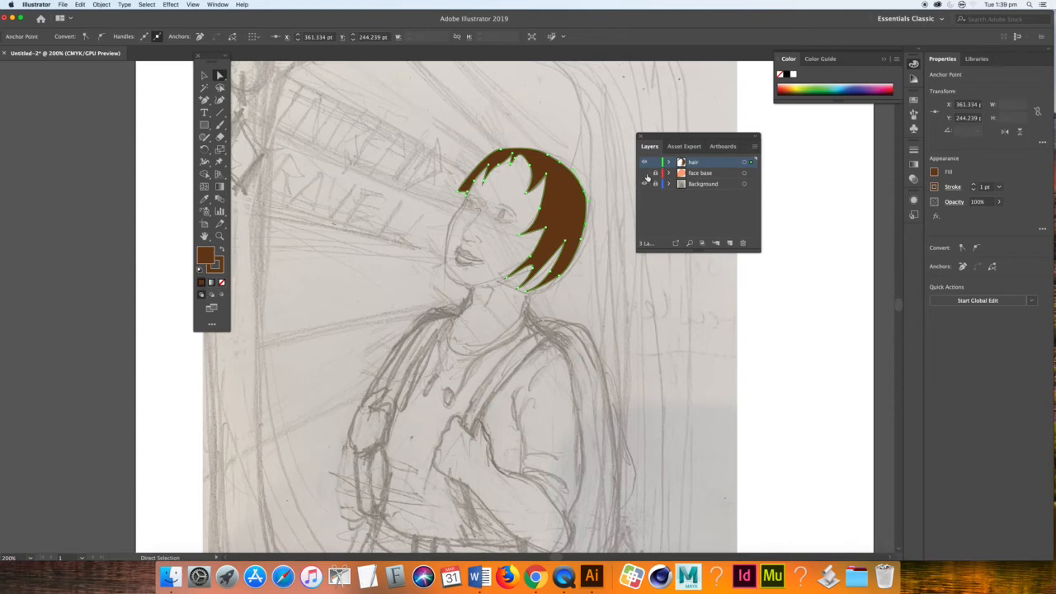
pyautogui.click(645, 174)
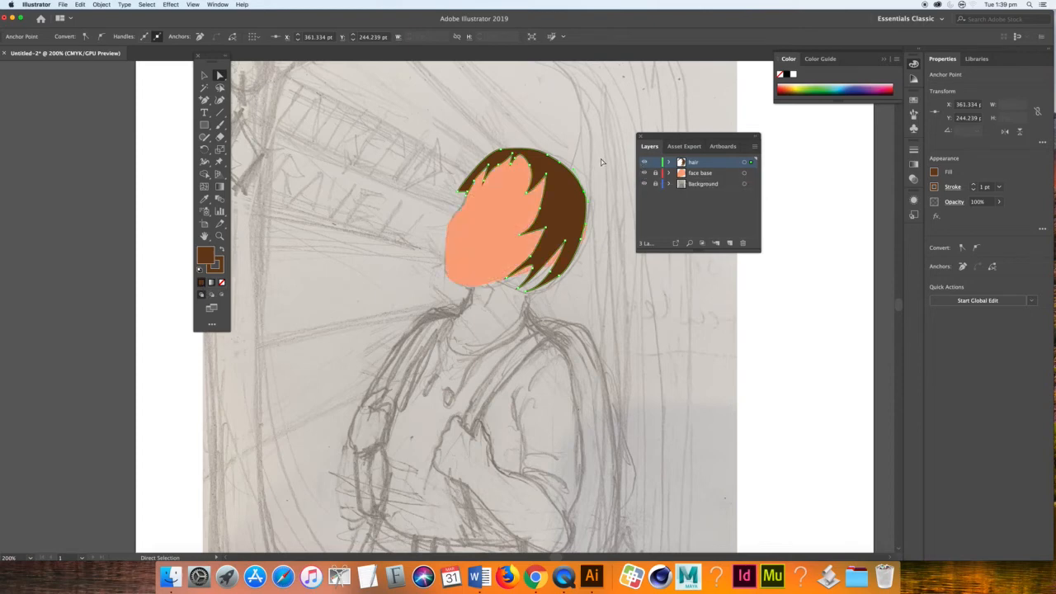
pyautogui.click(655, 162)
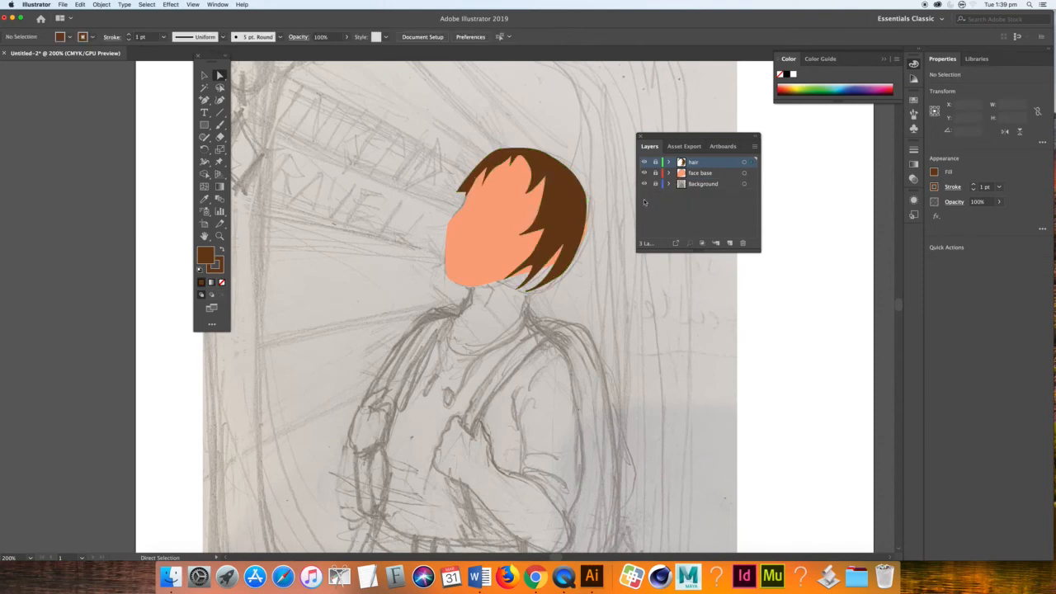
# Add a new layer named lips and hide the hair and face base layers.
pyautogui.click(730, 244)
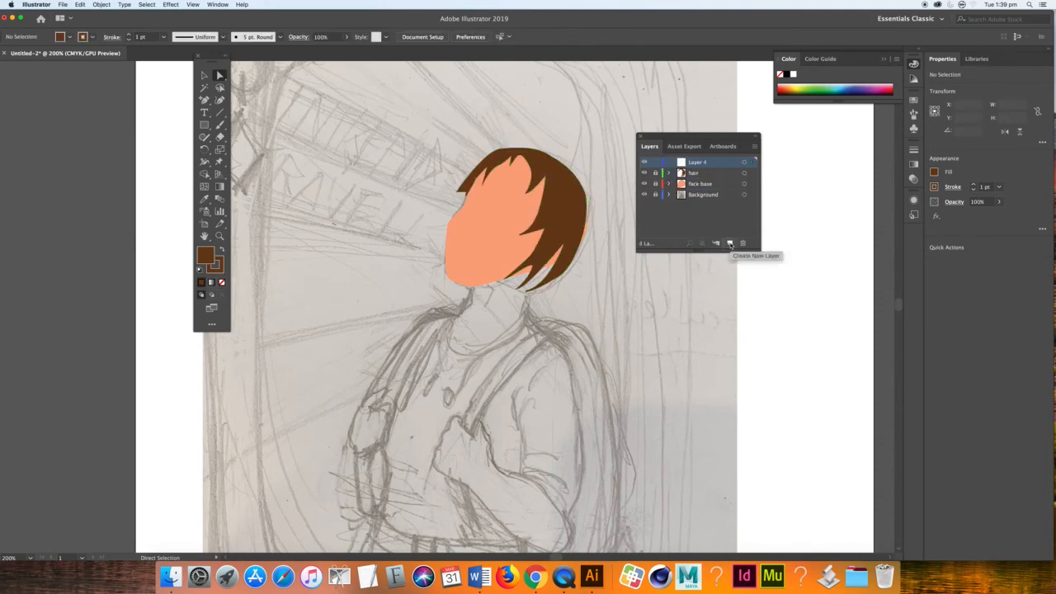
pyautogui.doubleClick(698, 162)
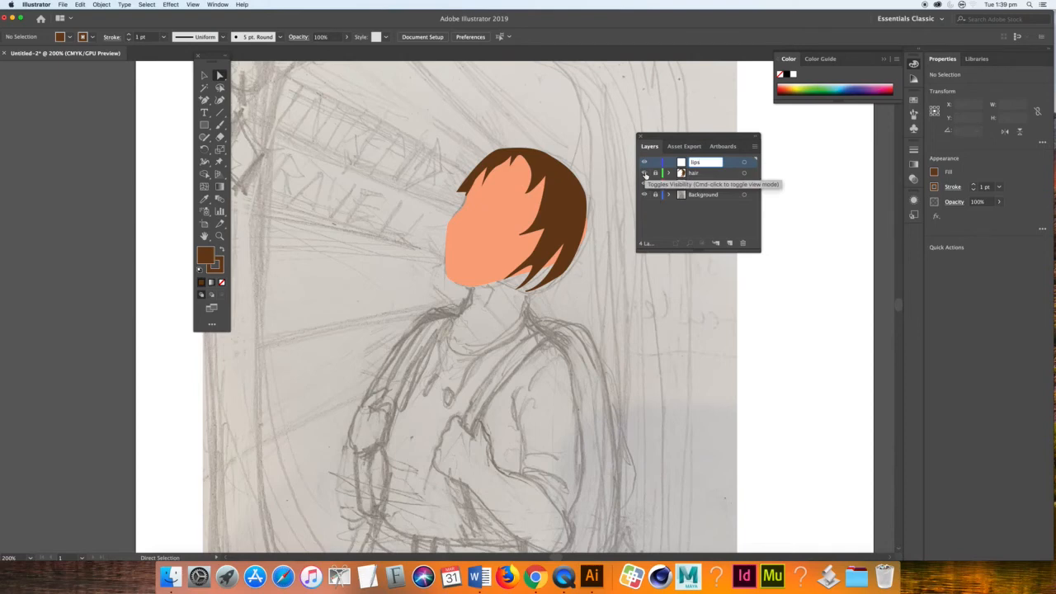
pyautogui.press('Return')
pyautogui.click(645, 176)
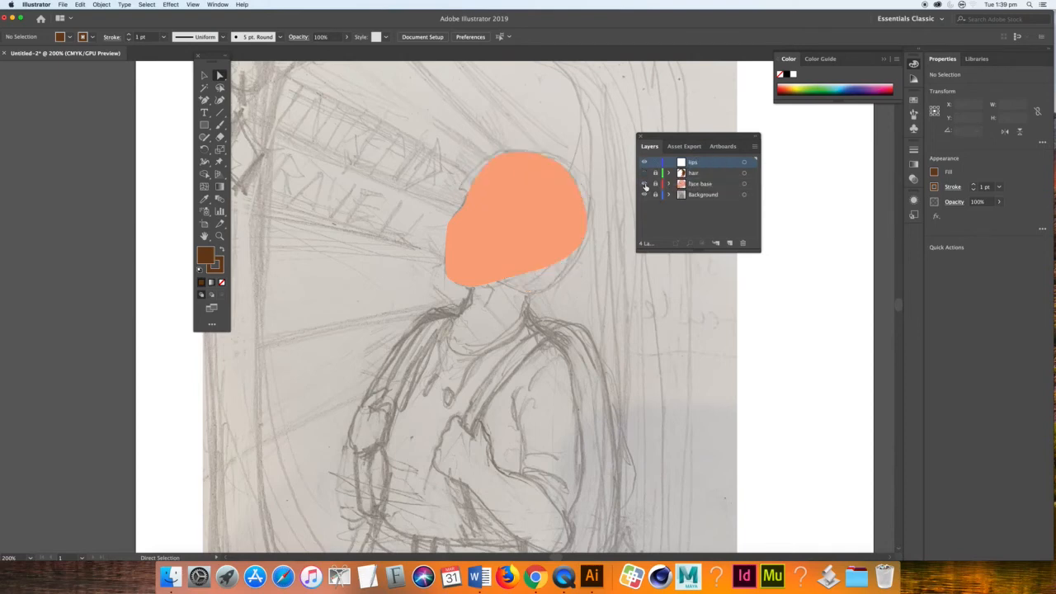
pyautogui.click(646, 184)
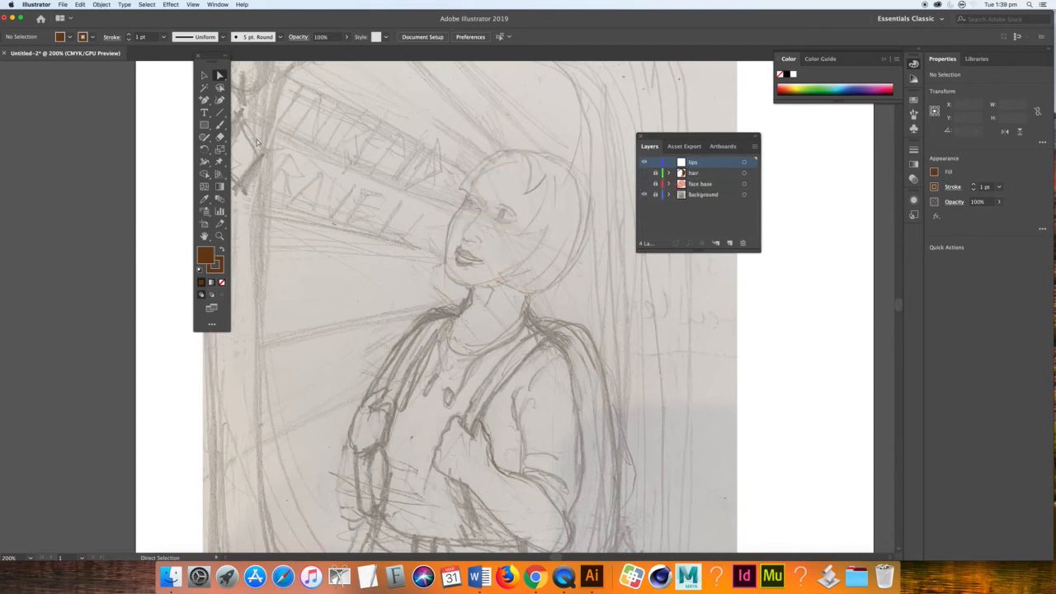
pyautogui.click(206, 100)
pyautogui.moveTo(211, 105); pyautogui.dragTo(239, 98)
pyautogui.scroll(1, 467, 244)
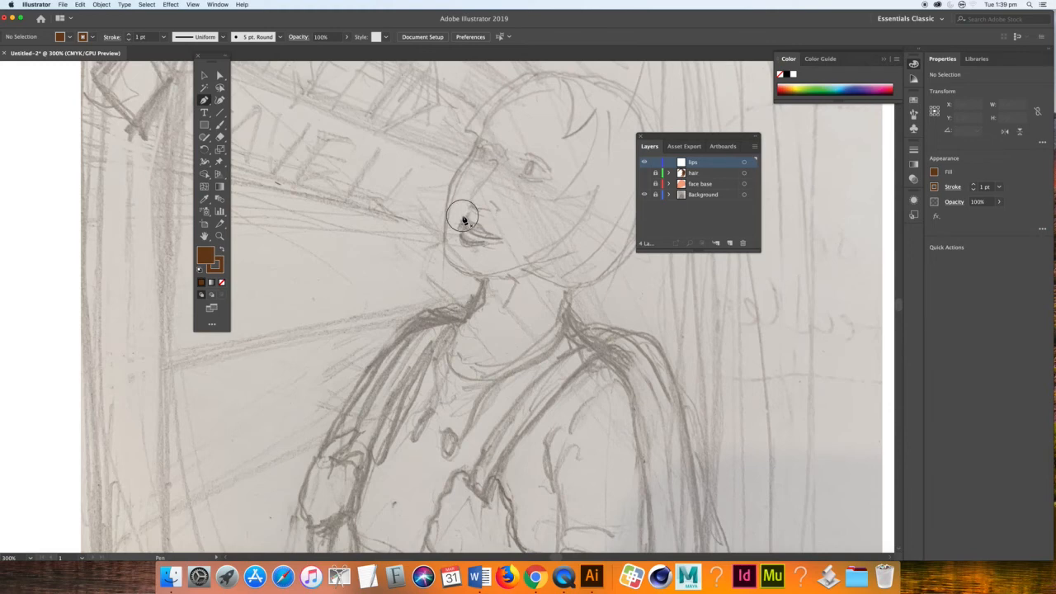
pyautogui.moveTo(463, 220)
pyautogui.mouseDown()
pyautogui.moveTo(465, 232)
pyautogui.moveTo(503, 239)
pyautogui.moveTo(462, 221)
pyautogui.mouseUp()
pyautogui.click(479, 223)
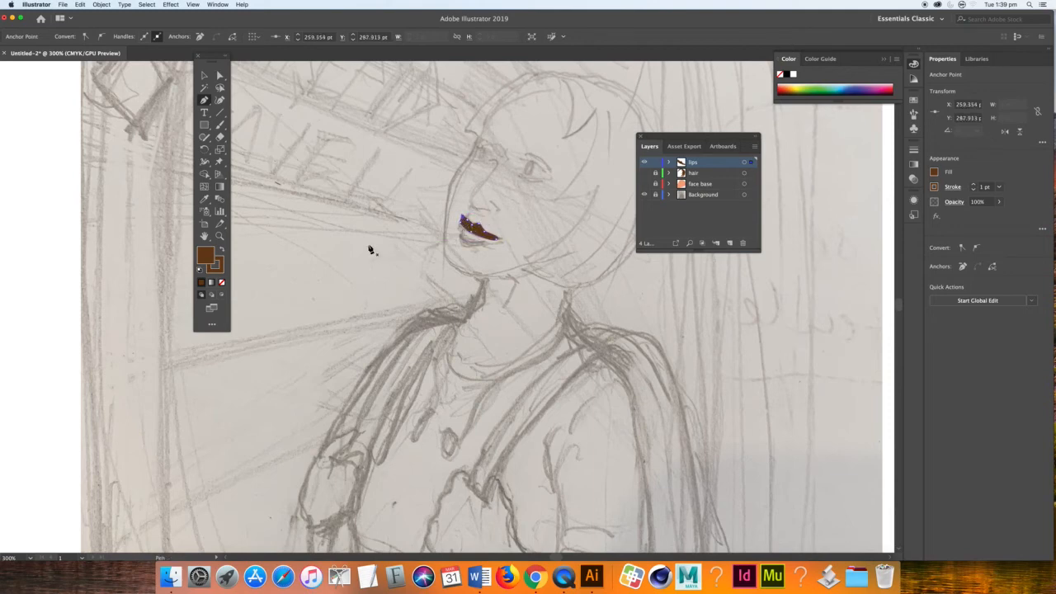
pyautogui.click(221, 282)
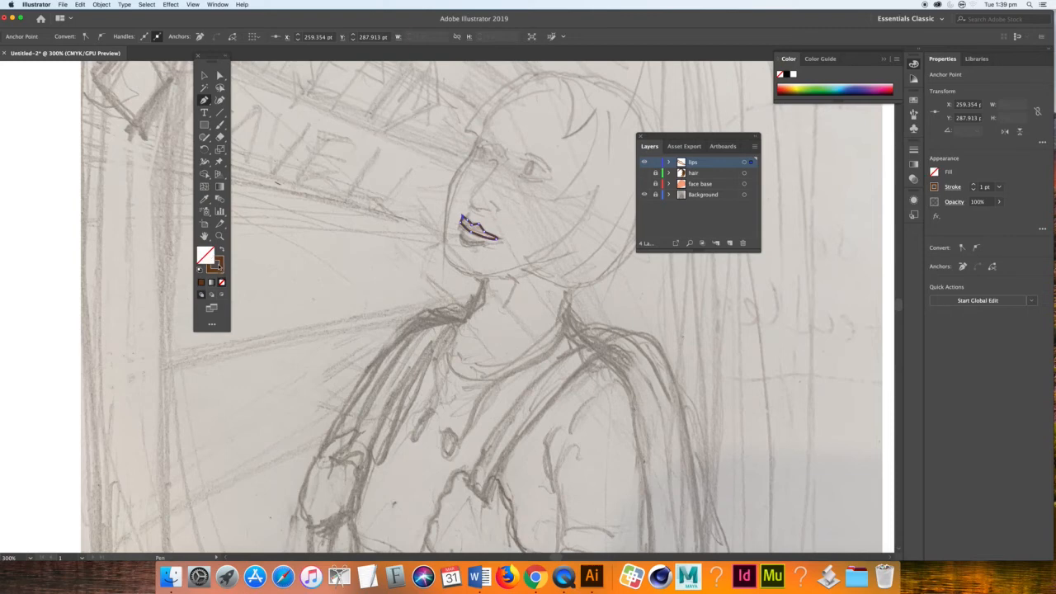
pyautogui.click(216, 264)
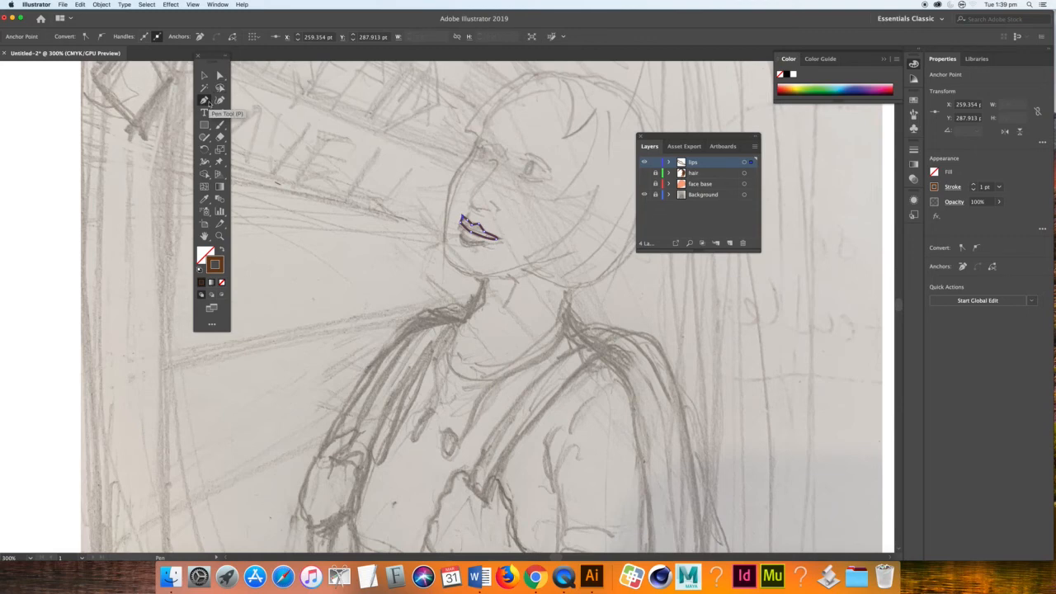
pyautogui.moveTo(205, 100); pyautogui.dragTo(233, 137)
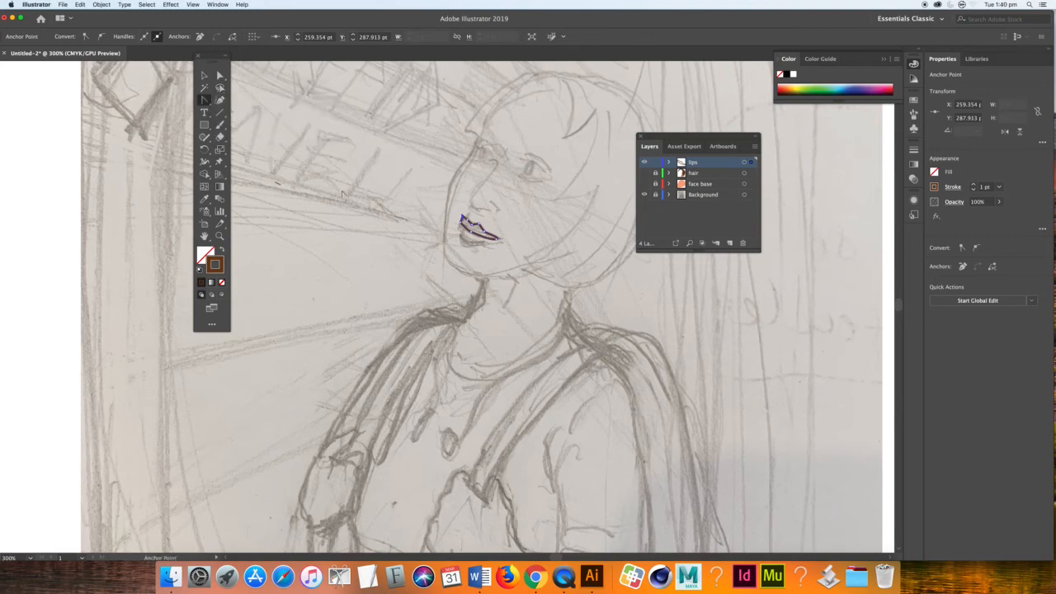
pyautogui.moveTo(462, 217); pyautogui.dragTo(474, 227)
pyautogui.moveTo(479, 228); pyautogui.dragTo(479, 233)
pyautogui.click(219, 75)
pyautogui.moveTo(484, 234); pyautogui.dragTo(480, 225)
pyautogui.click(470, 233)
pyautogui.press('\\')
pyautogui.press('super+shift+a')
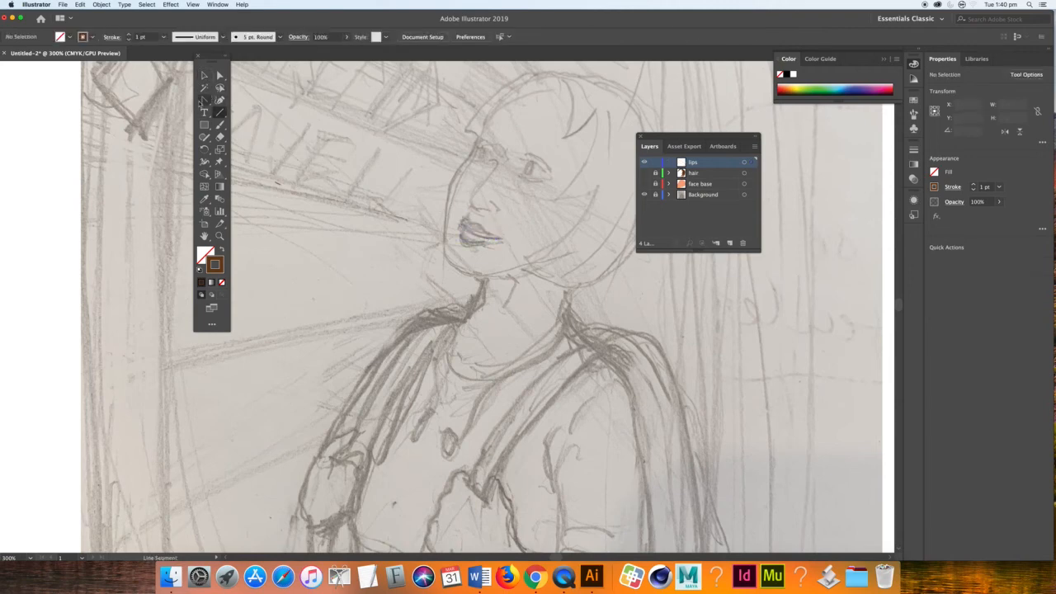
# Trace the upper lip as a closed path with the Pen tool, following the mouth line and the lip's upper contour.
pyautogui.click(204, 100)
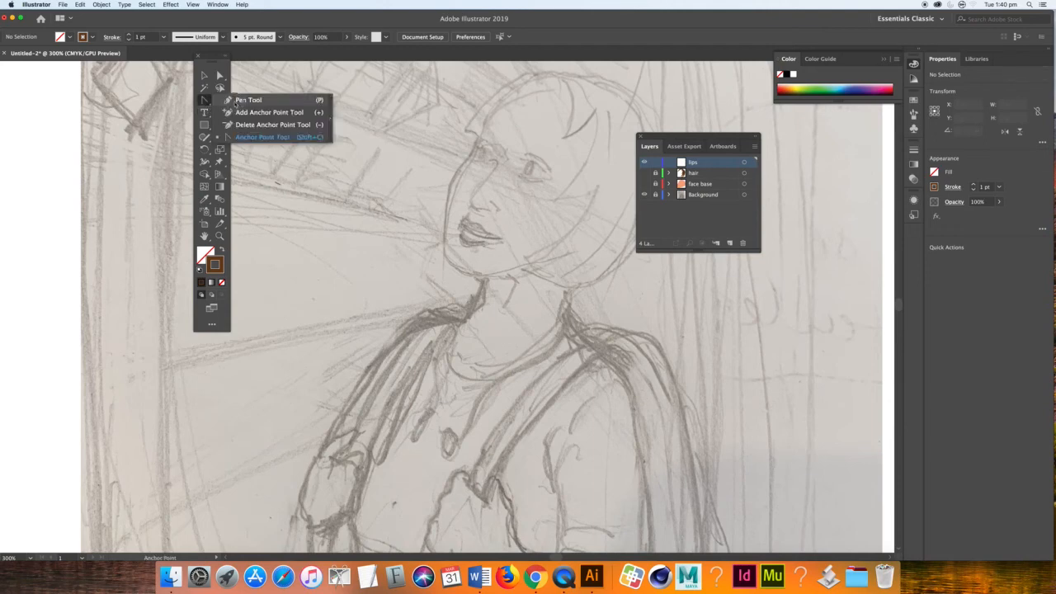
pyautogui.click(239, 100)
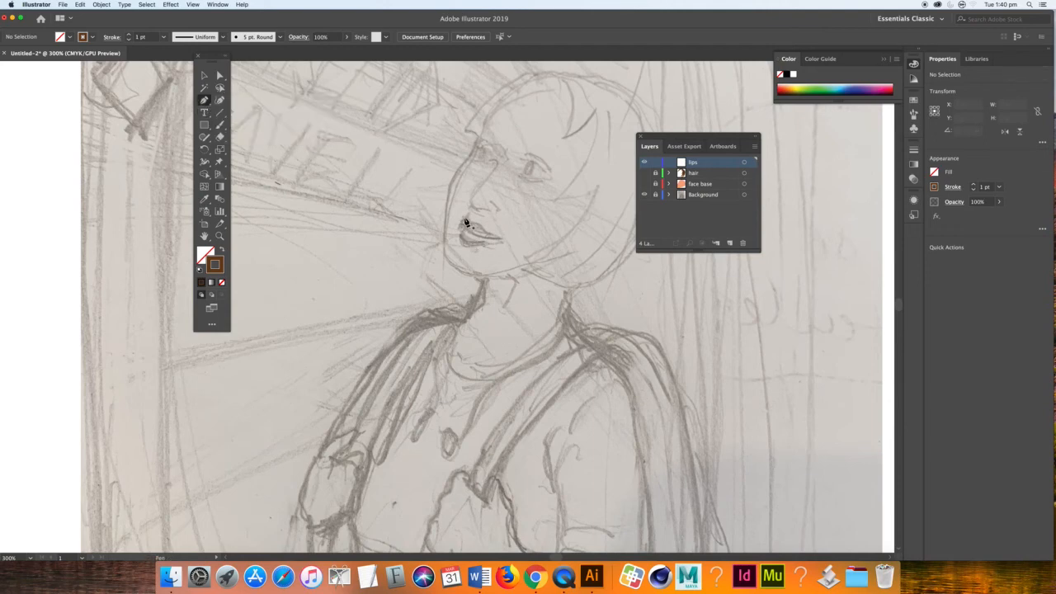
pyautogui.press('super+equal')
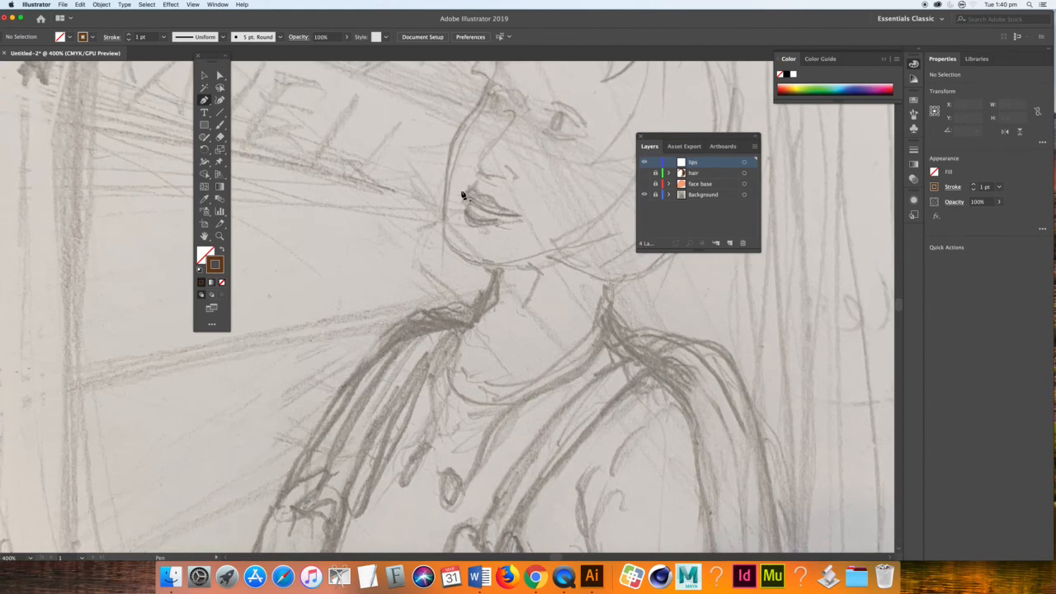
pyautogui.moveTo(469, 189); pyautogui.dragTo(521, 221)
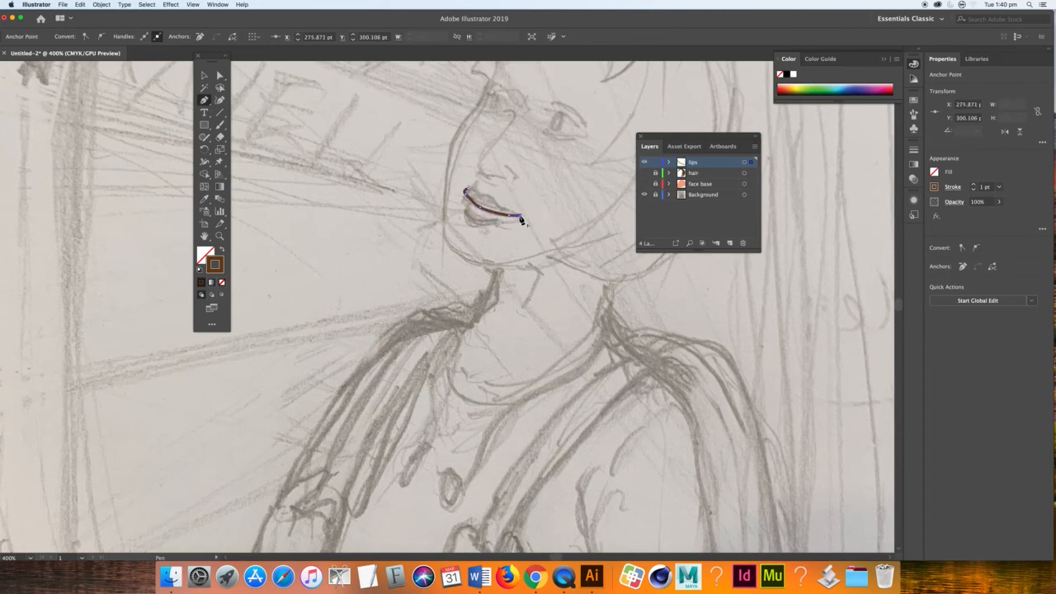
pyautogui.click(519, 216)
pyautogui.click(498, 205)
pyautogui.moveTo(491, 195); pyautogui.dragTo(463, 193)
pyautogui.click(473, 188)
# Give the upper lip a red stroke and a matching red fill, and deselect it.
pyautogui.click(792, 88)
pyautogui.click(202, 259)
pyautogui.click(201, 282)
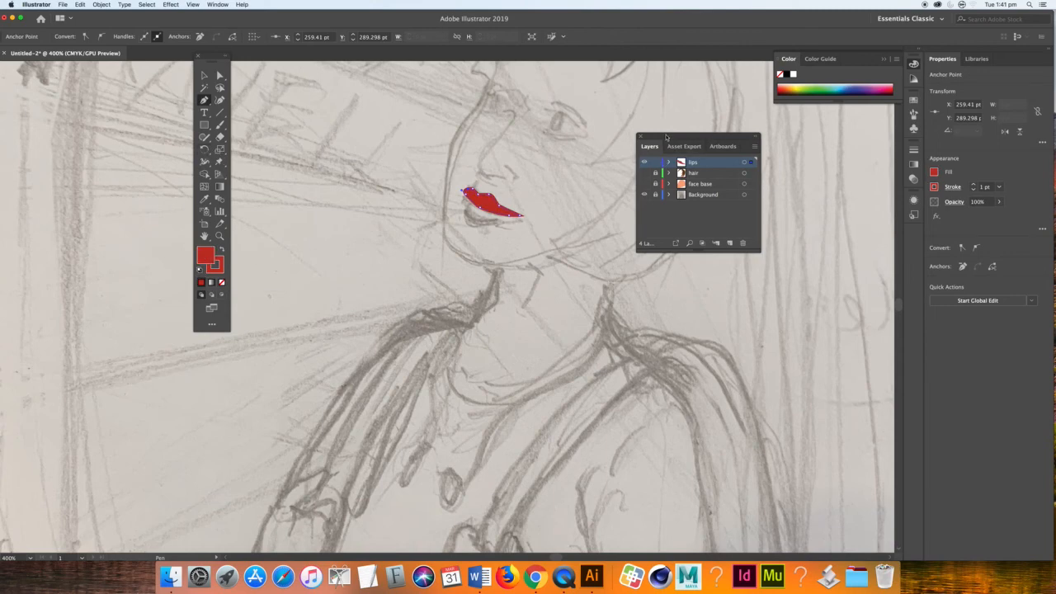
pyautogui.click(203, 75)
pyautogui.click(455, 209)
pyautogui.click(475, 200)
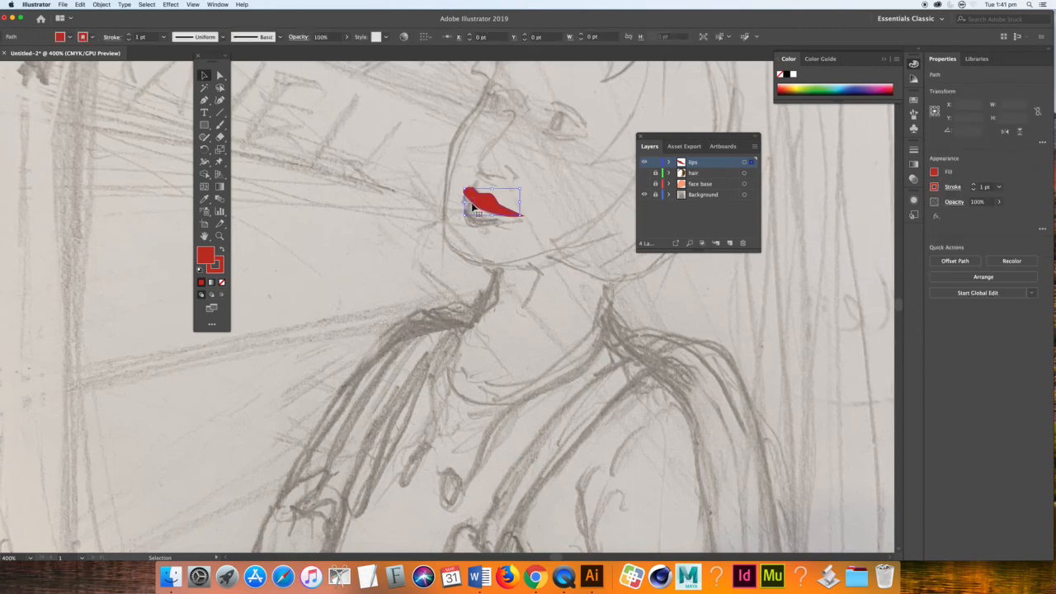
pyautogui.click(414, 203)
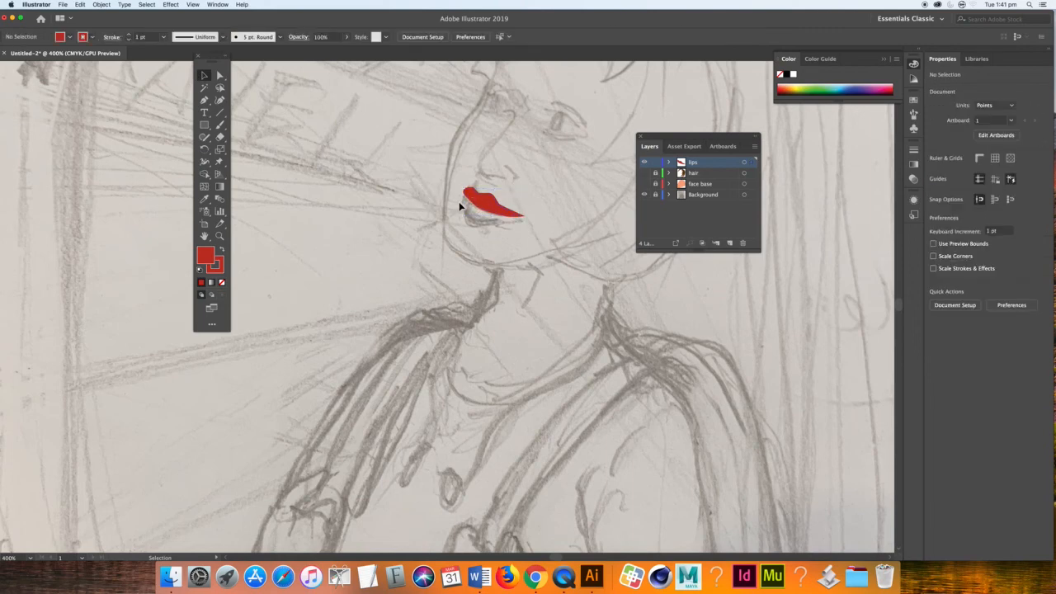
# Trace the lower lip as a closed red shape with the Pen tool, starting and ending at its outer edge below the upper lip.
pyautogui.click(207, 101)
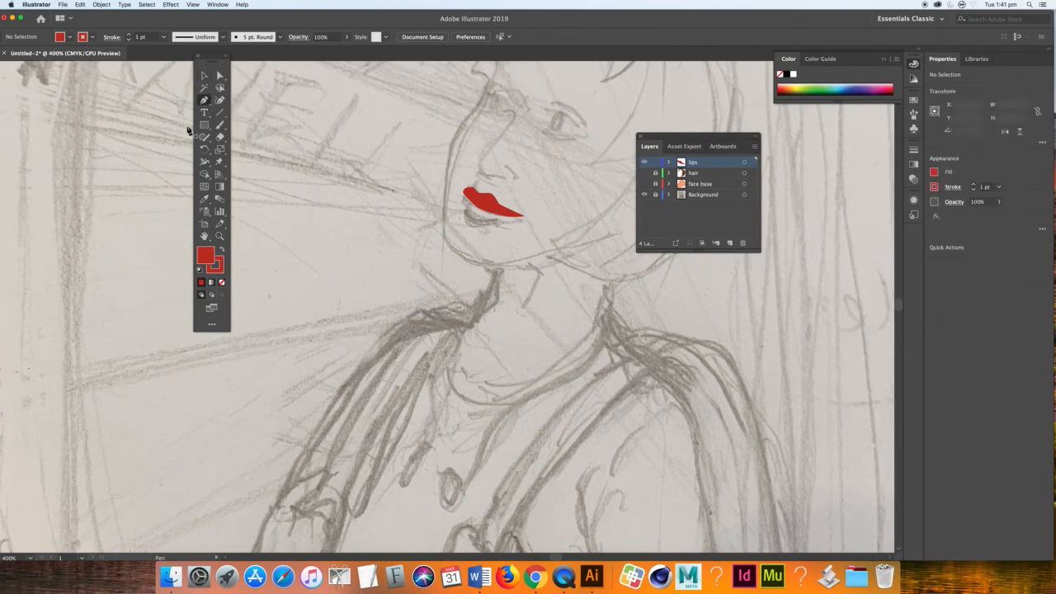
pyautogui.click(465, 202)
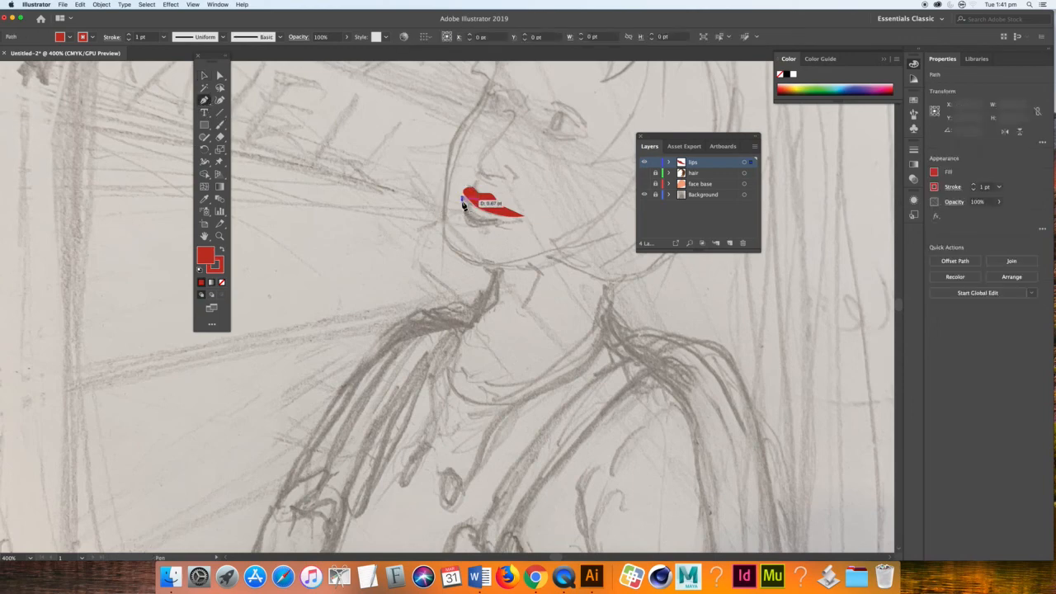
pyautogui.click(466, 212)
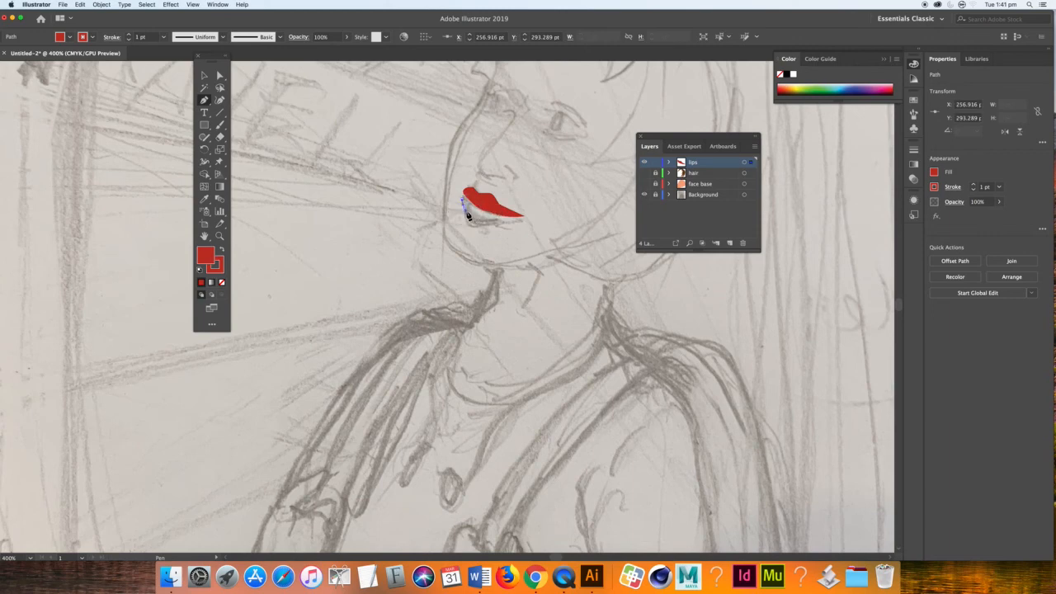
pyautogui.click(468, 218)
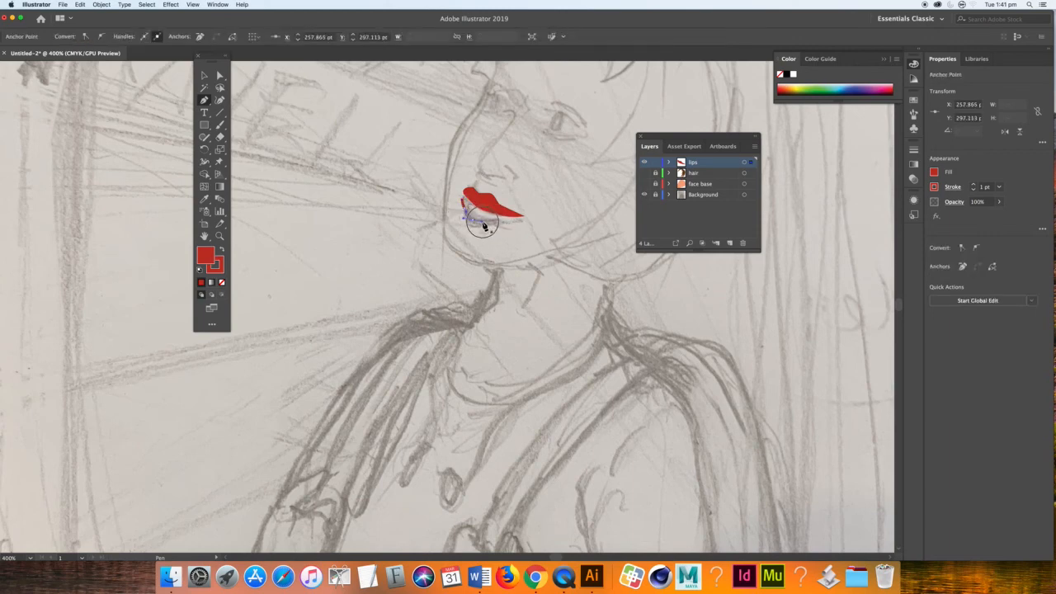
pyautogui.moveTo(484, 225); pyautogui.dragTo(462, 203)
pyautogui.click(462, 200)
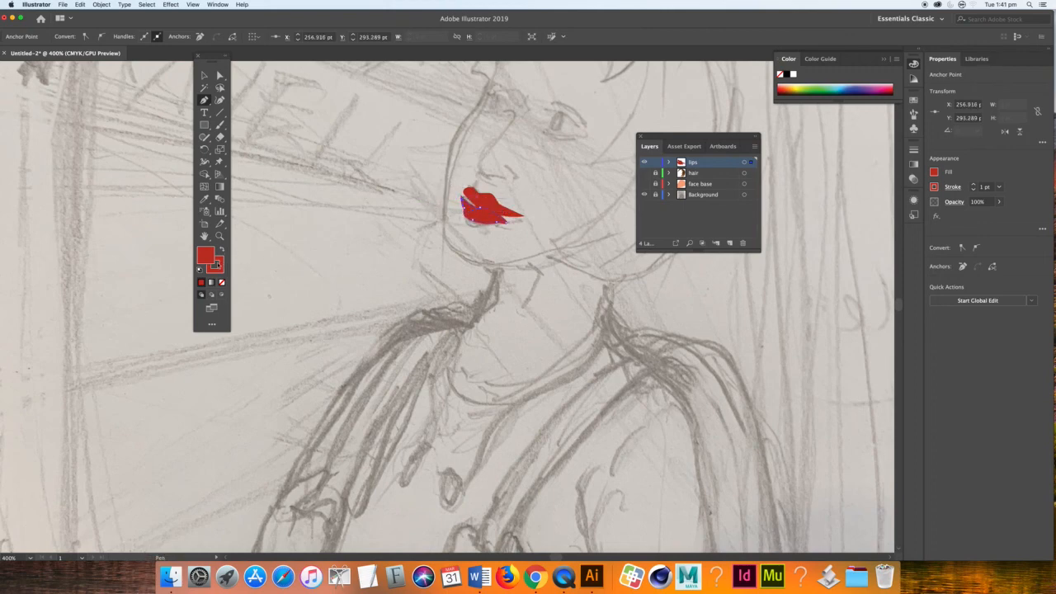
# Adjust the lower lip's anchors towards the mouth corner with the Direct Selection tool and fill the shape with red.
pyautogui.click(221, 282)
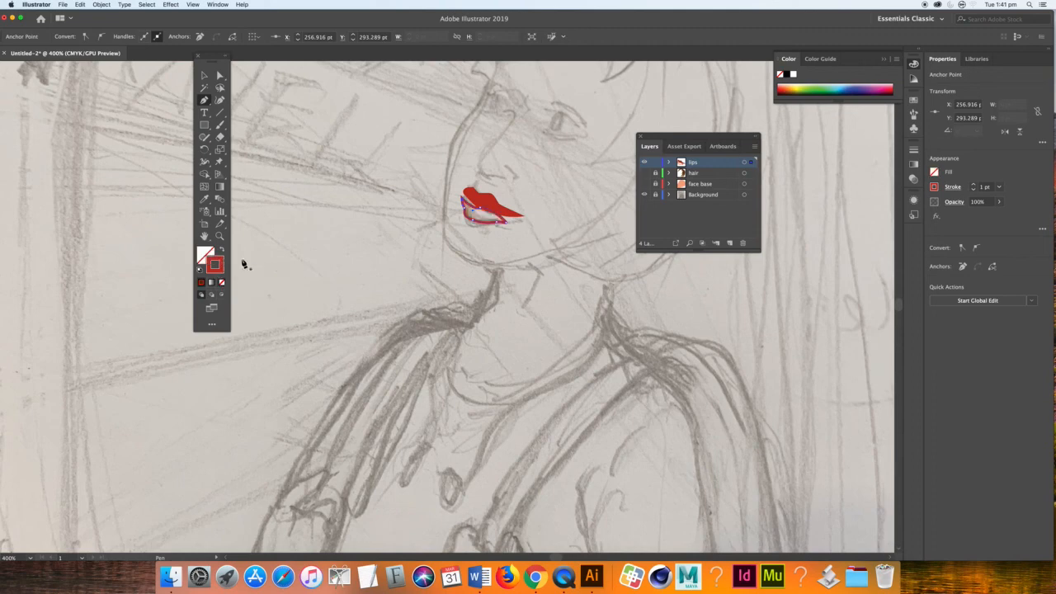
pyautogui.click(220, 75)
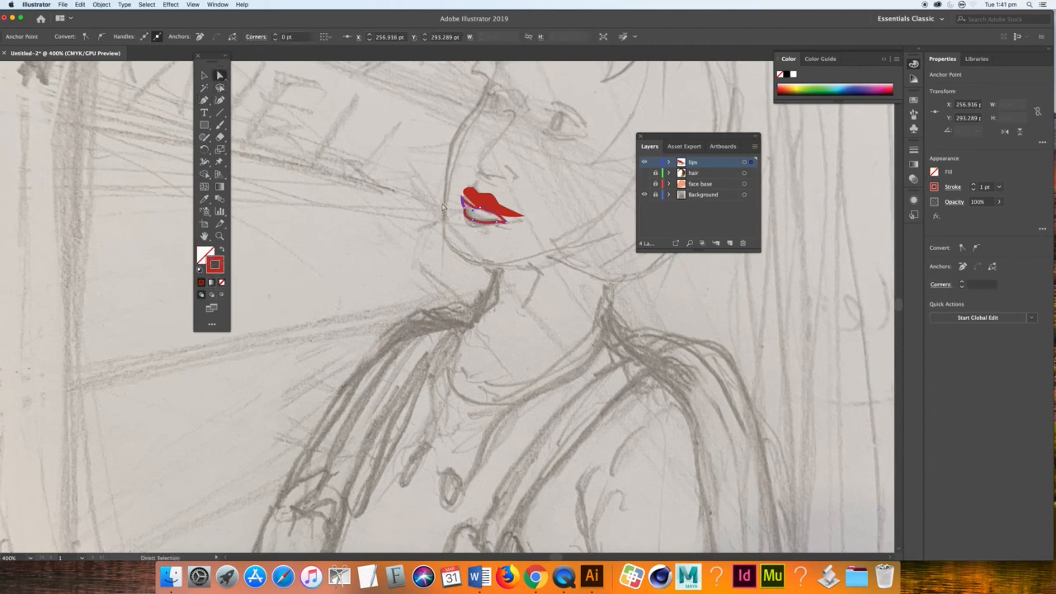
pyautogui.click(492, 212)
pyautogui.moveTo(493, 209); pyautogui.dragTo(505, 228)
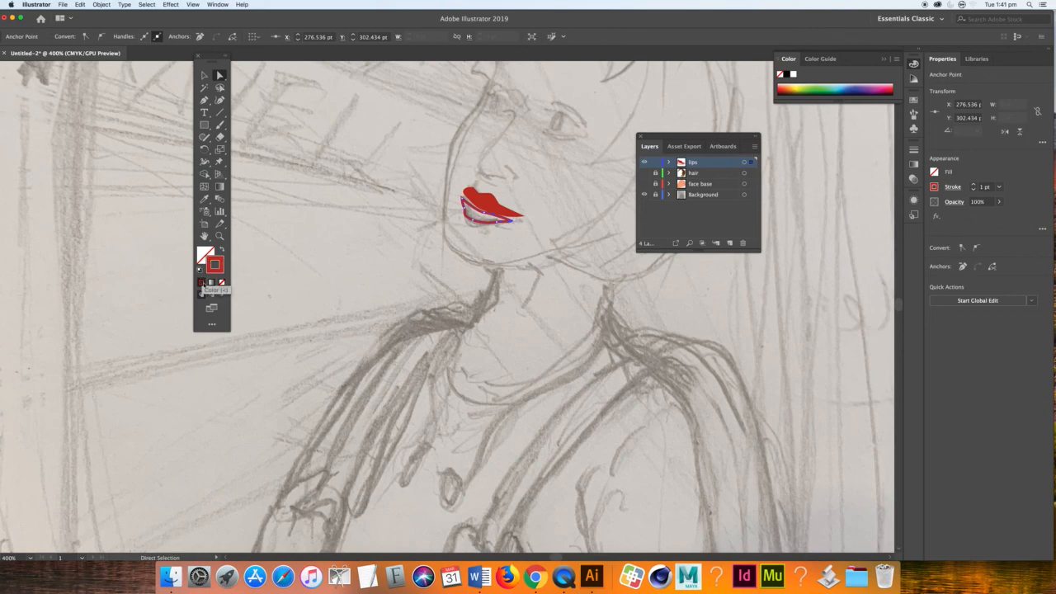
pyautogui.click(202, 284)
pyautogui.click(202, 284)
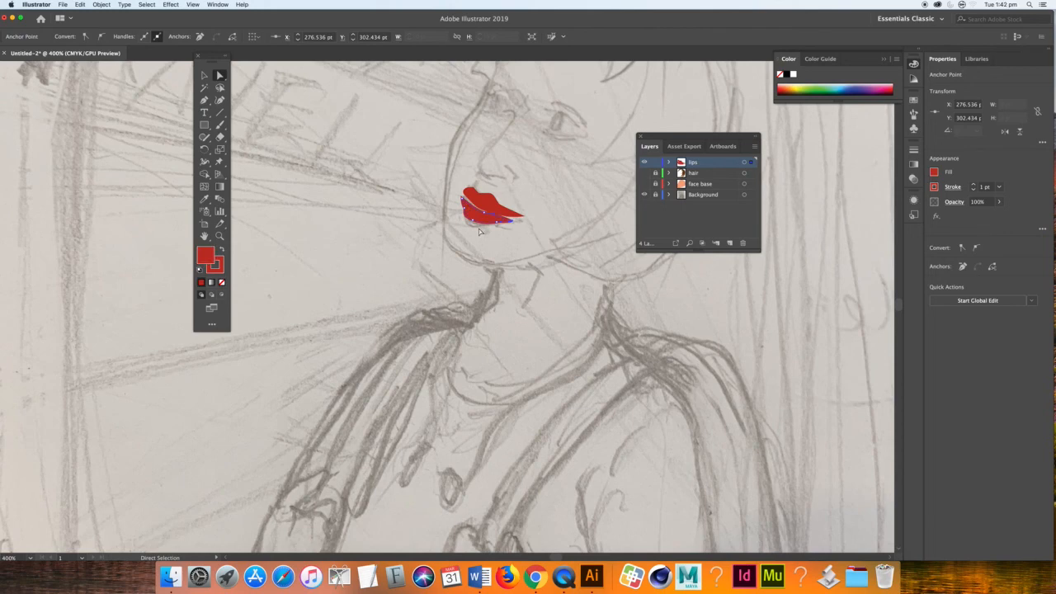
# Nudge the lower lip shape into place beneath the upper lip with the Selection tool, and leave both lips deselected.
pyautogui.click(204, 75)
pyautogui.moveTo(480, 217); pyautogui.dragTo(485, 216)
pyautogui.click(444, 182)
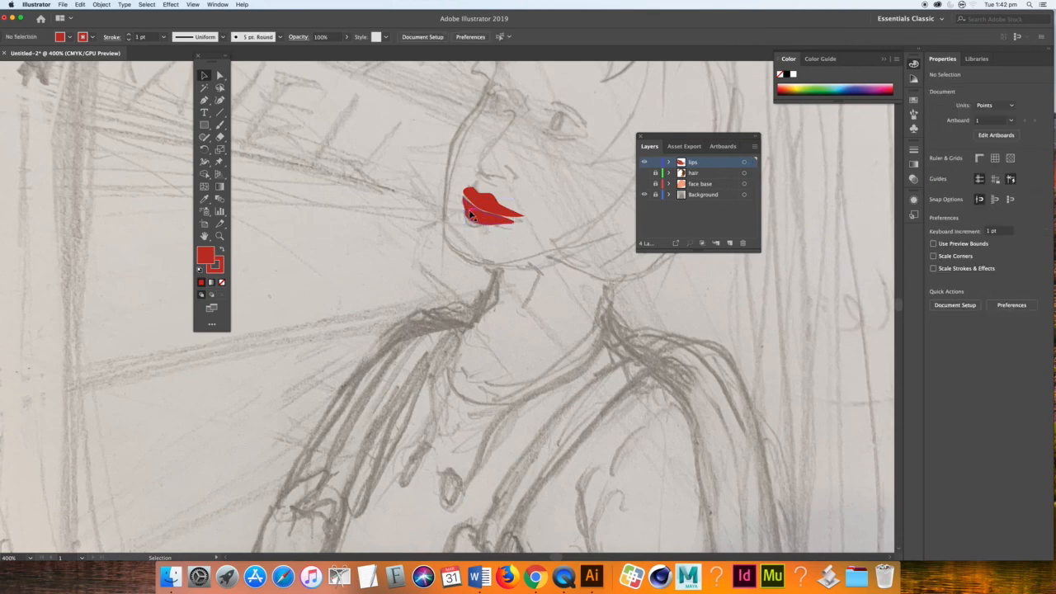
pyautogui.click(484, 202)
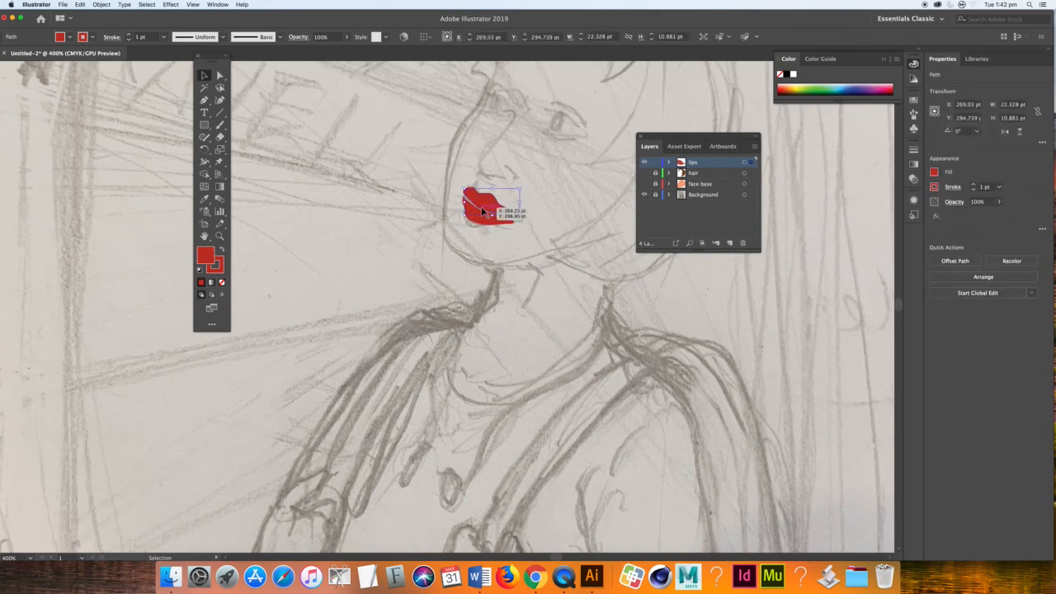
pyautogui.click(496, 236)
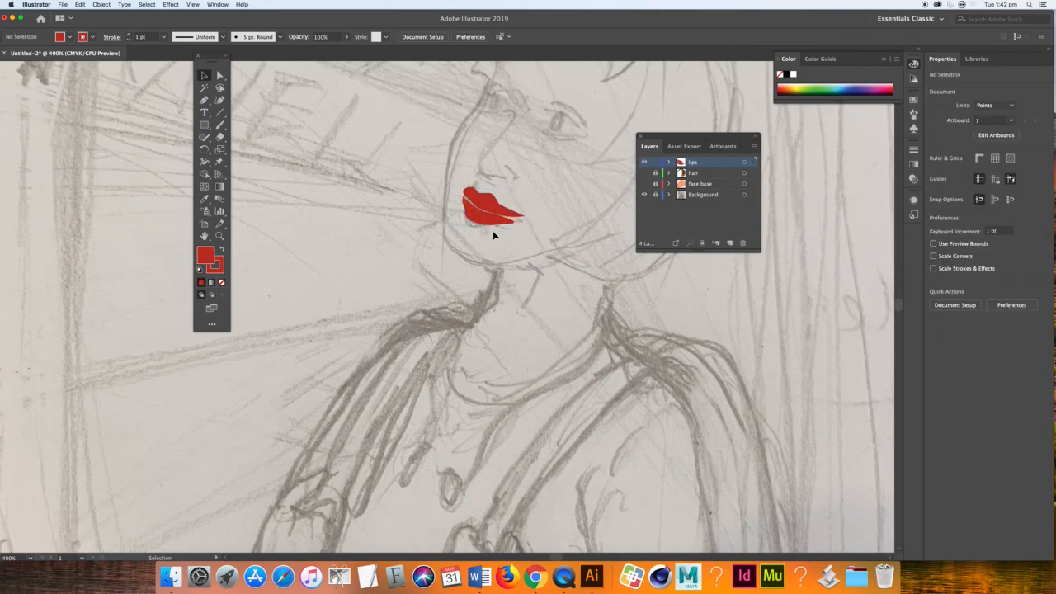
# Make the hair and face base layers visible again, and move the floating Layers panel away from the face.
pyautogui.click(644, 172)
pyautogui.click(644, 183)
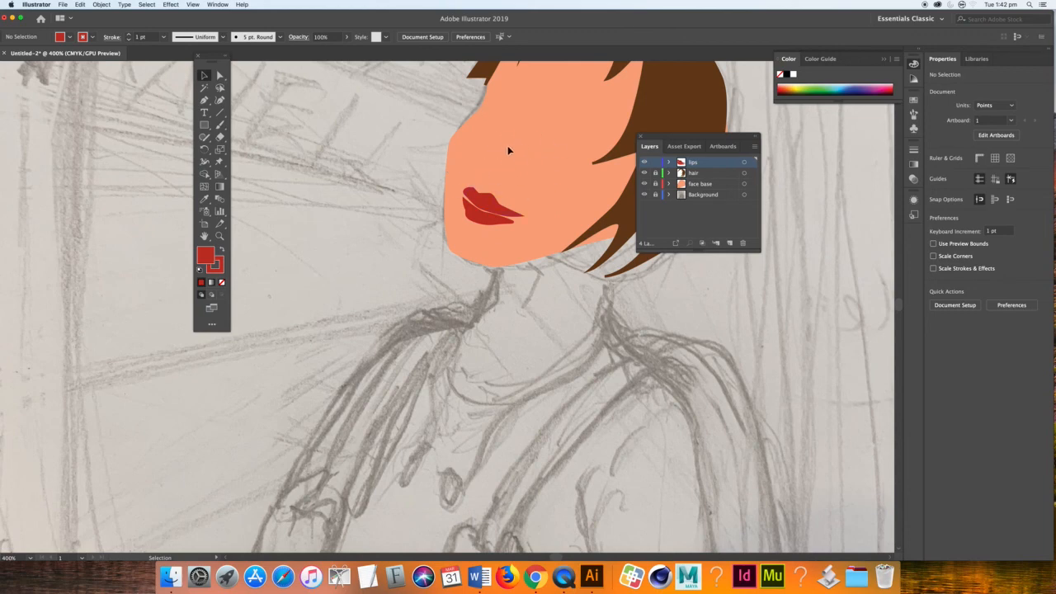
pyautogui.scroll(5, 814, 242)
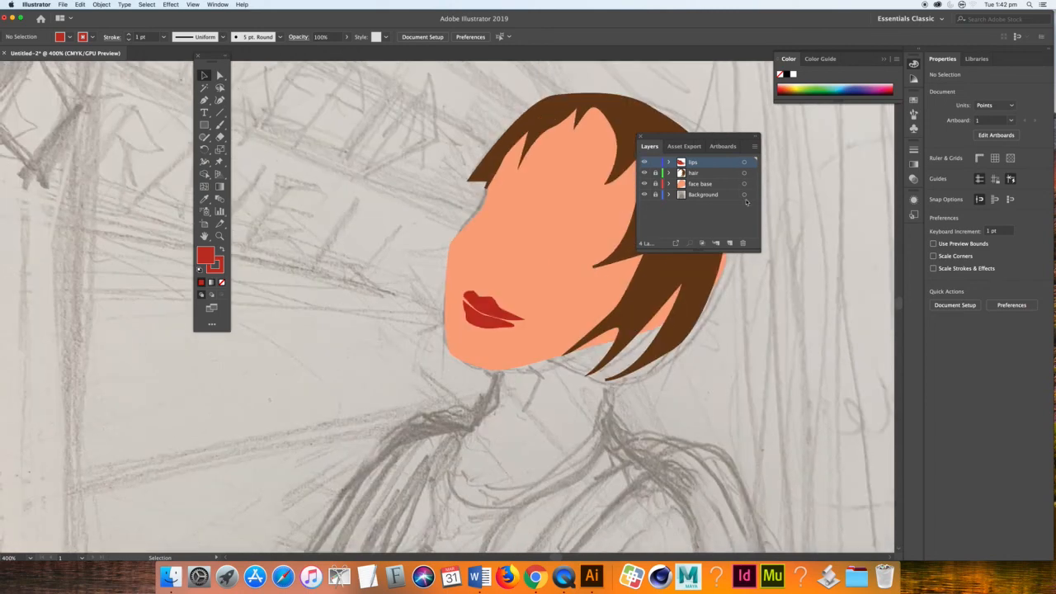
pyautogui.moveTo(685, 138); pyautogui.dragTo(757, 137)
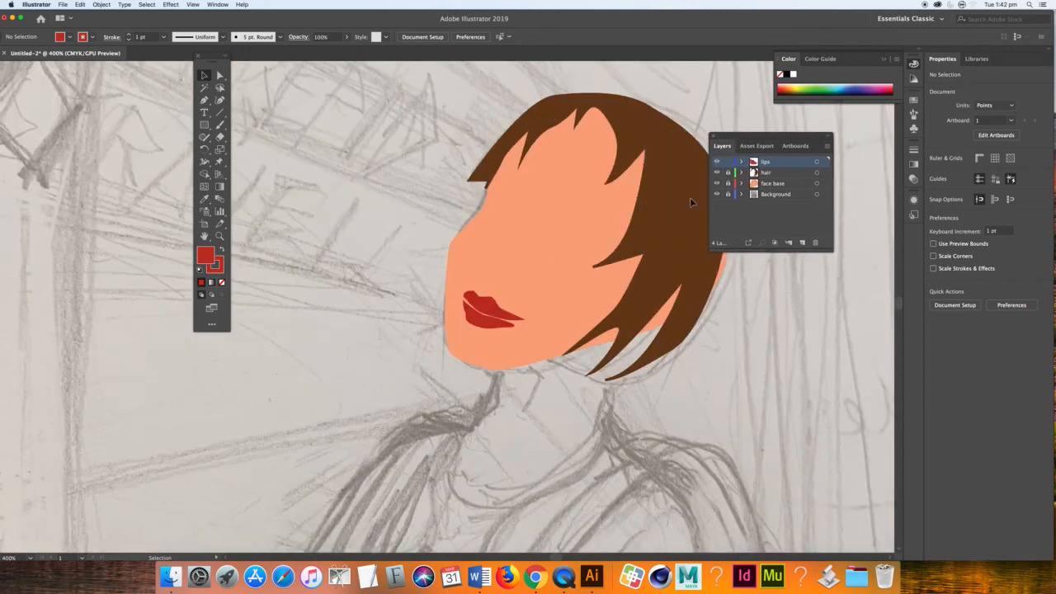